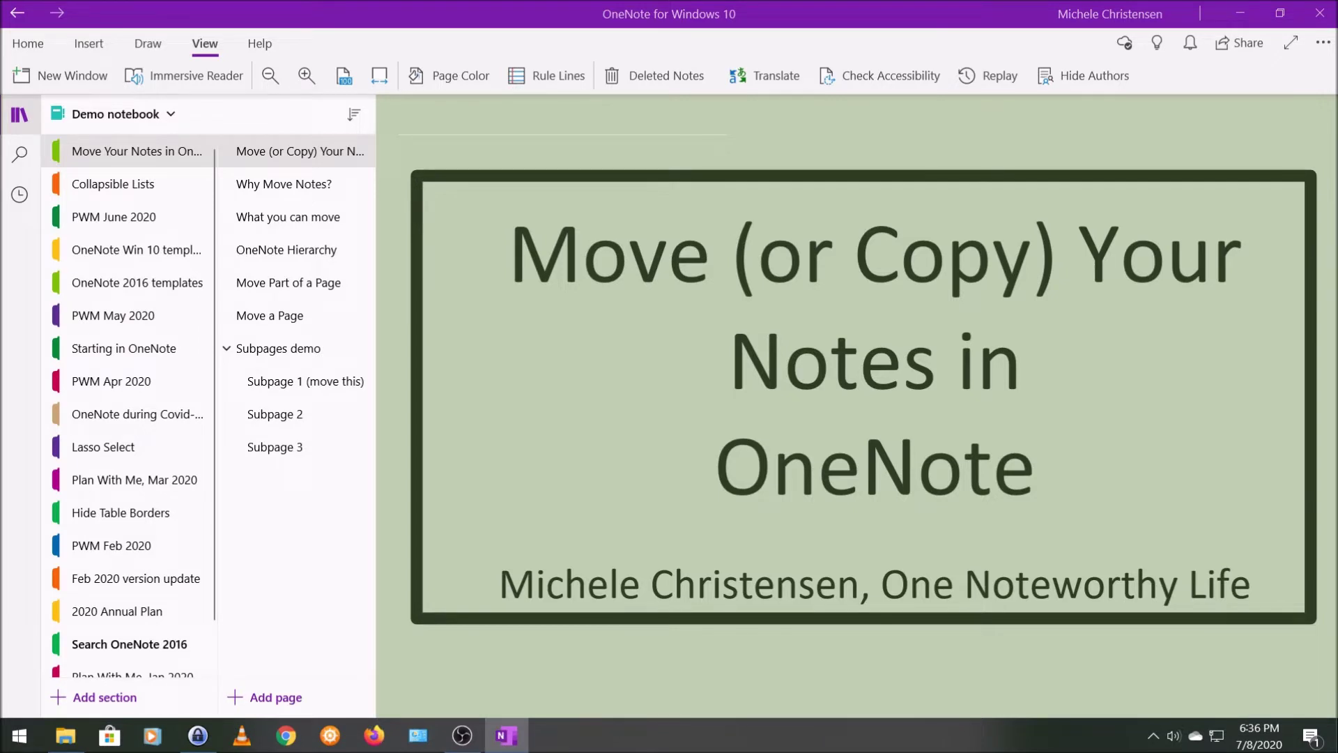
- Read the pages Why Move Notes?, What you can move, and OneNote Hierarchy in turn
{"action": "left_click", "coordinate": [337, 197]}
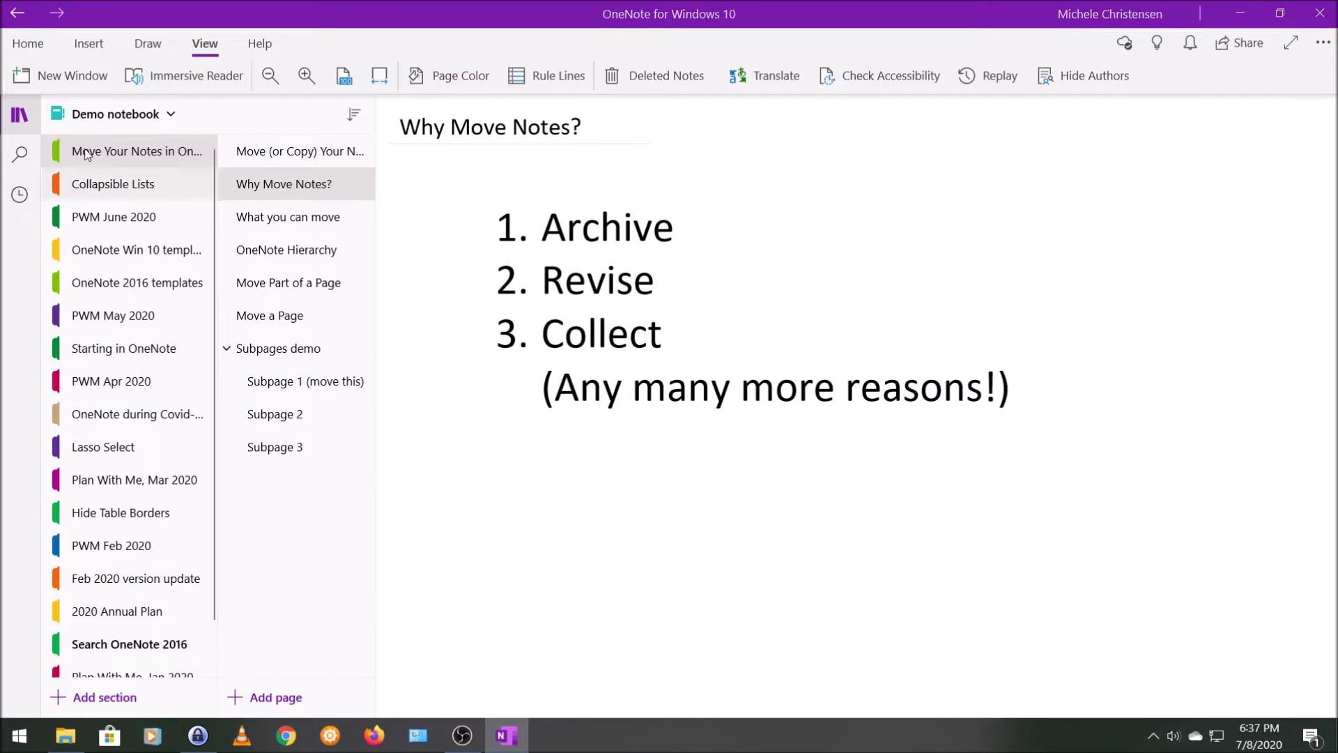
{"action": "left_click", "coordinate": [277, 222]}
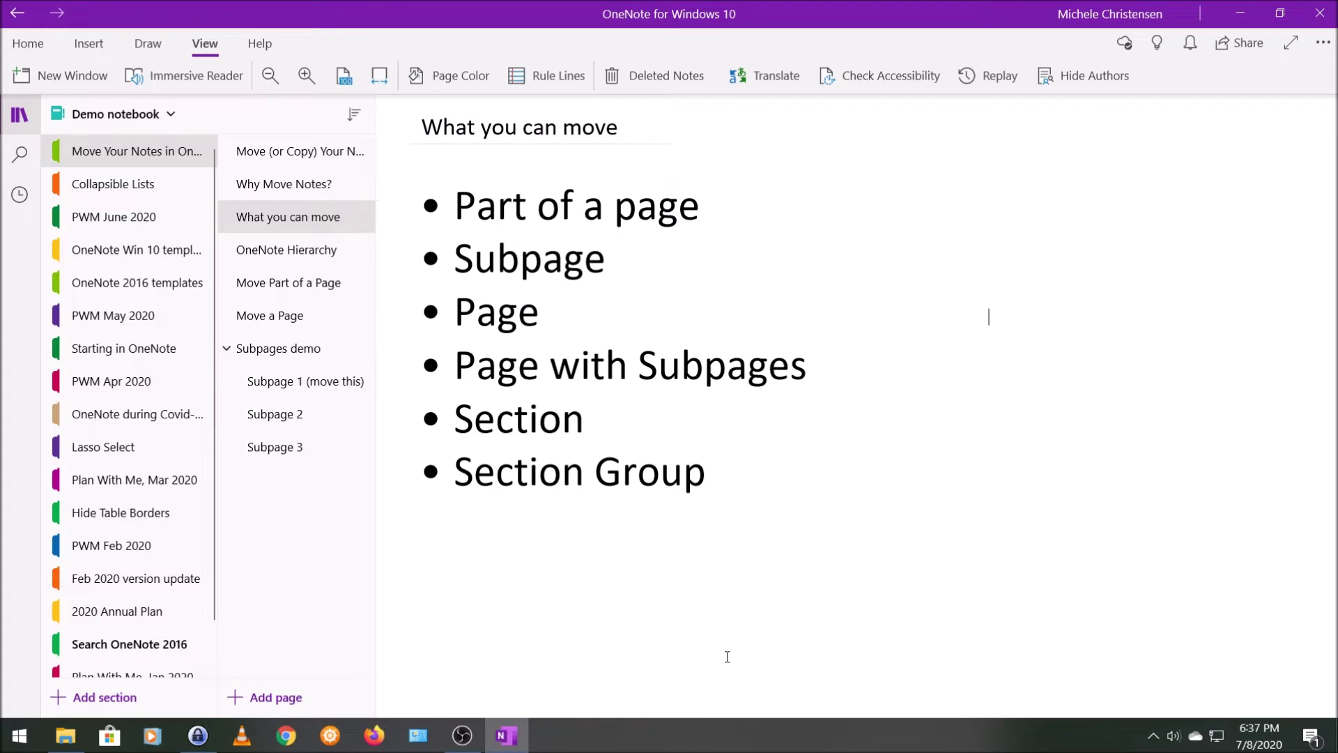
{"action": "left_click", "coordinate": [363, 253]}
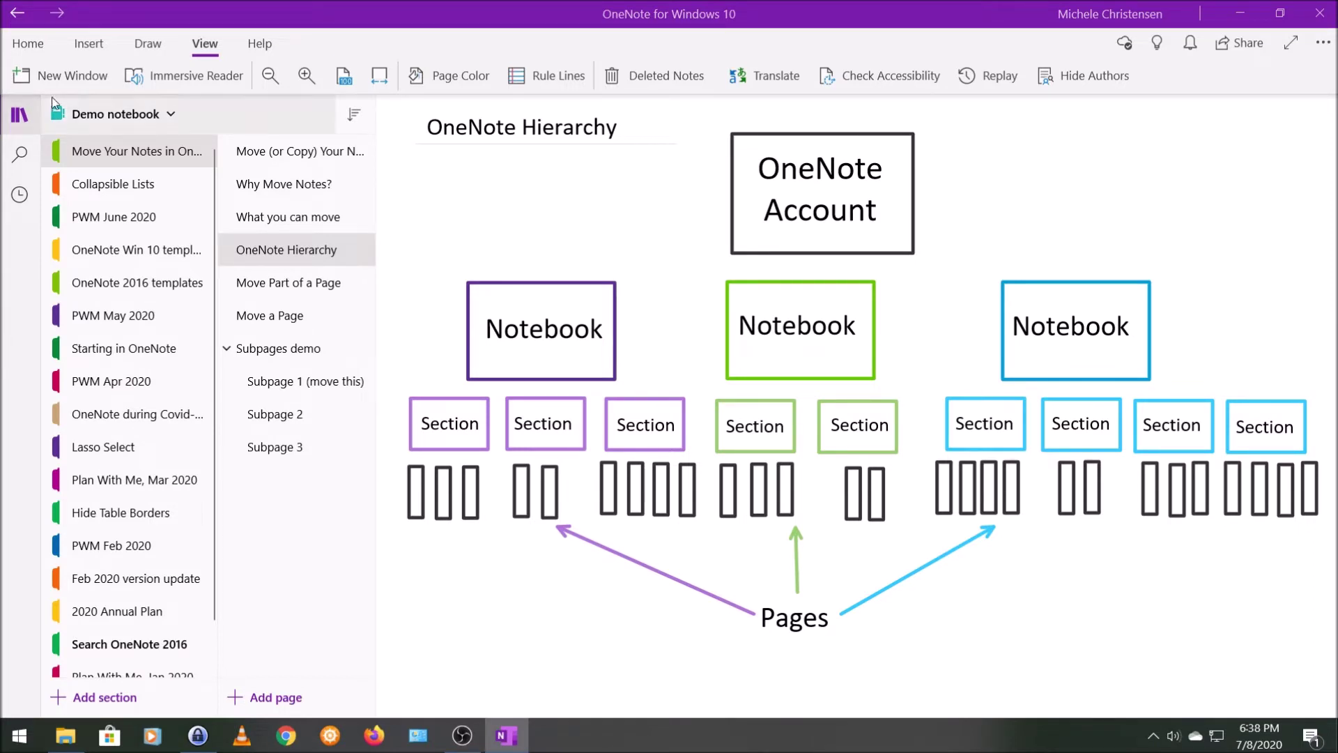
- Cut the first sentence from the Move Part of a Page note and paste it into the Paste Here page of the Collapsible Lists section
{"action": "left_click", "coordinate": [252, 283]}
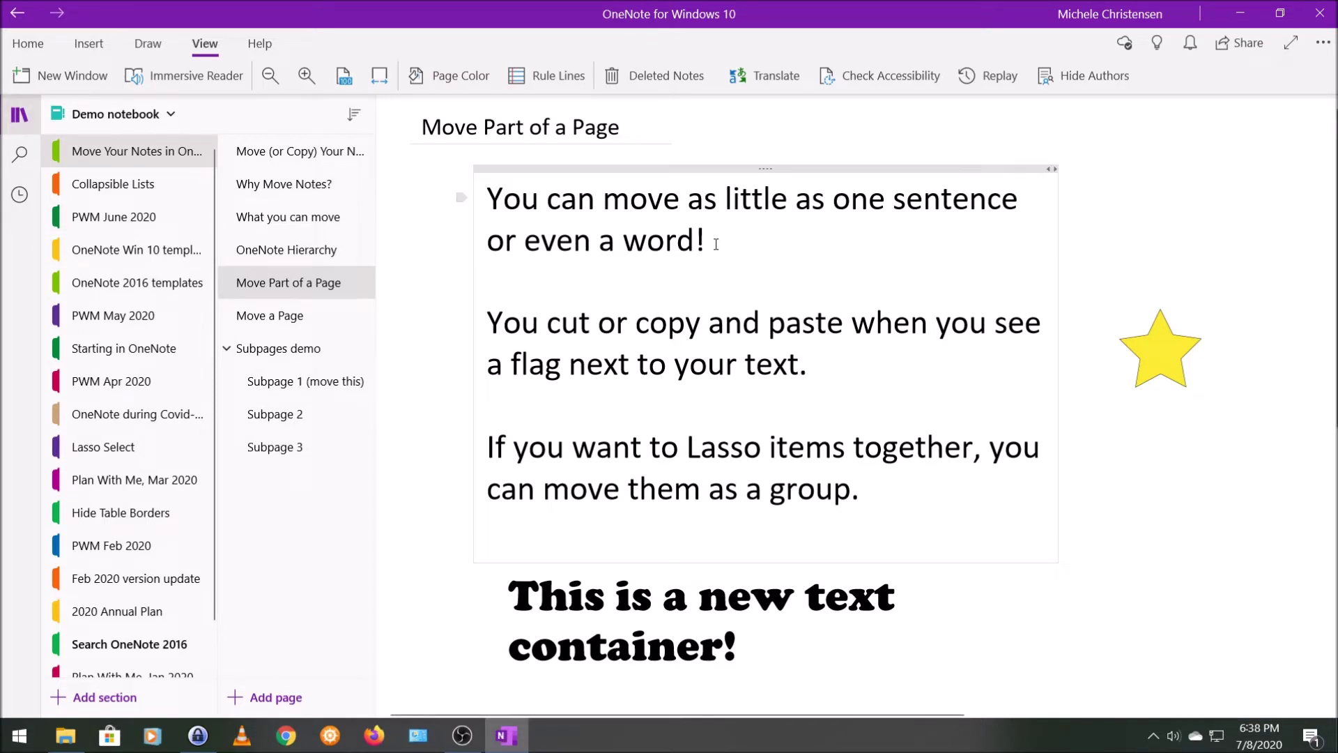
{"action": "left_click_drag", "start_coordinate": [716, 244], "coordinate": [497, 207]}
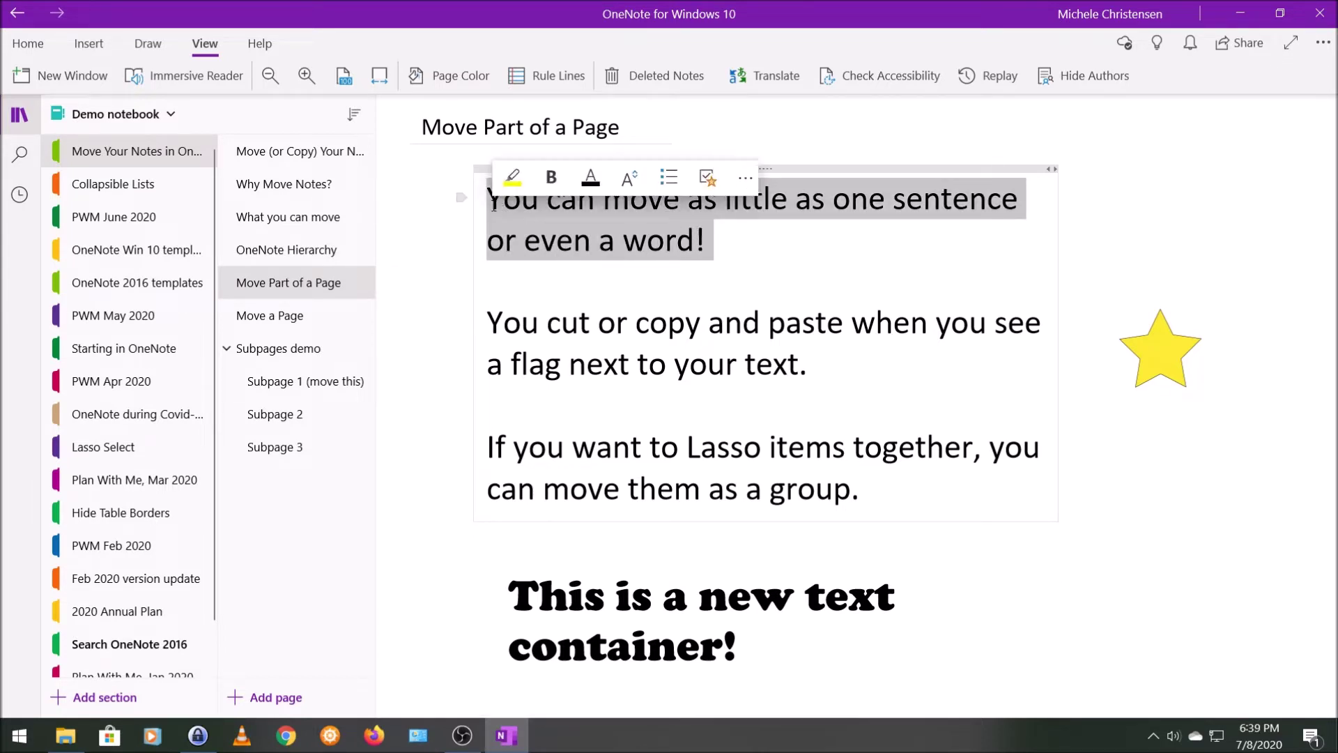
{"action": "right_click", "coordinate": [545, 213]}
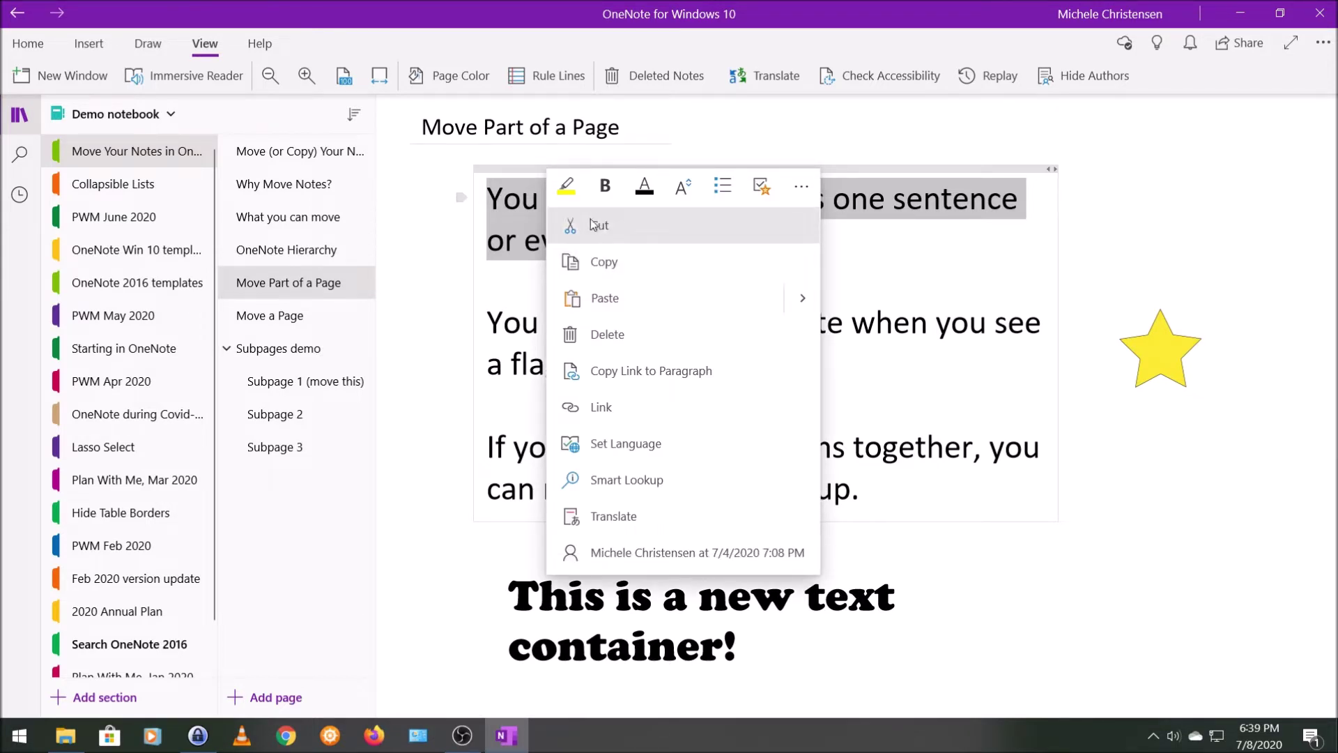
{"action": "left_click", "coordinate": [582, 225]}
{"action": "left_click", "coordinate": [150, 186]}
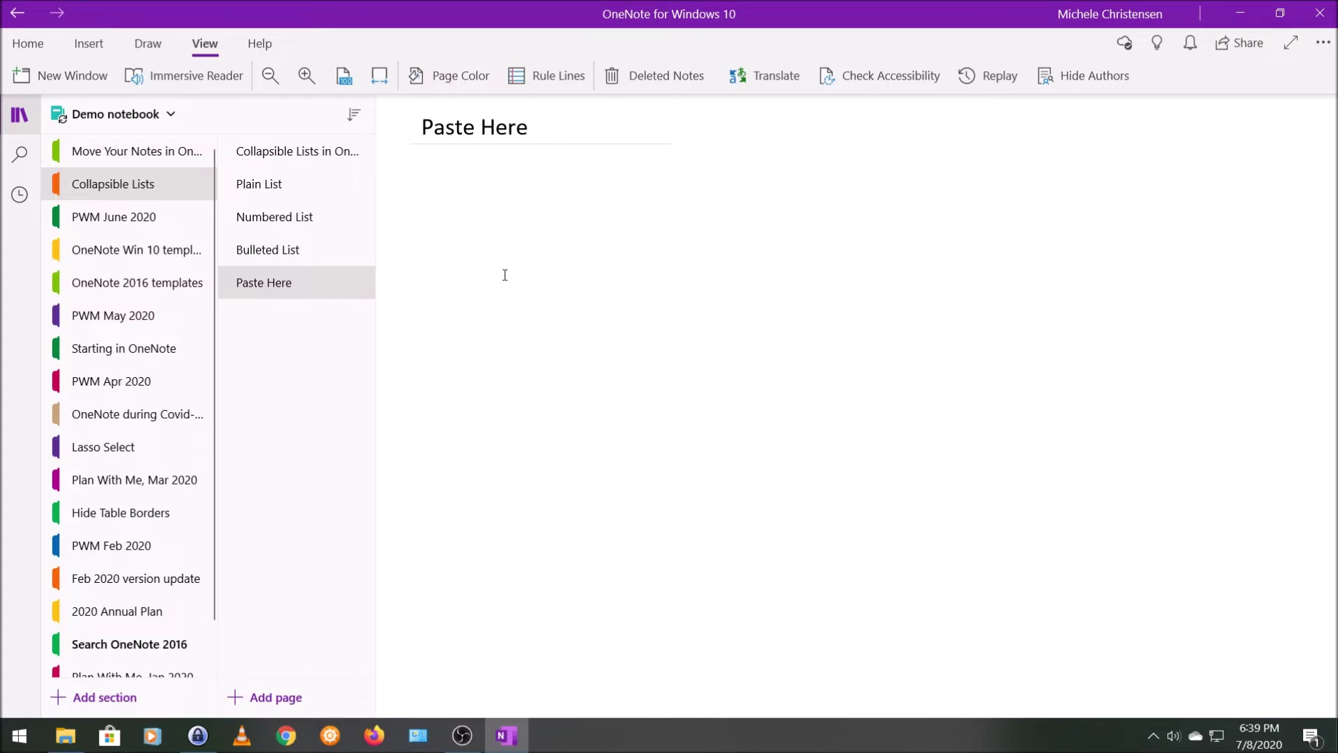
{"action": "key", "text": "ctrl+v"}
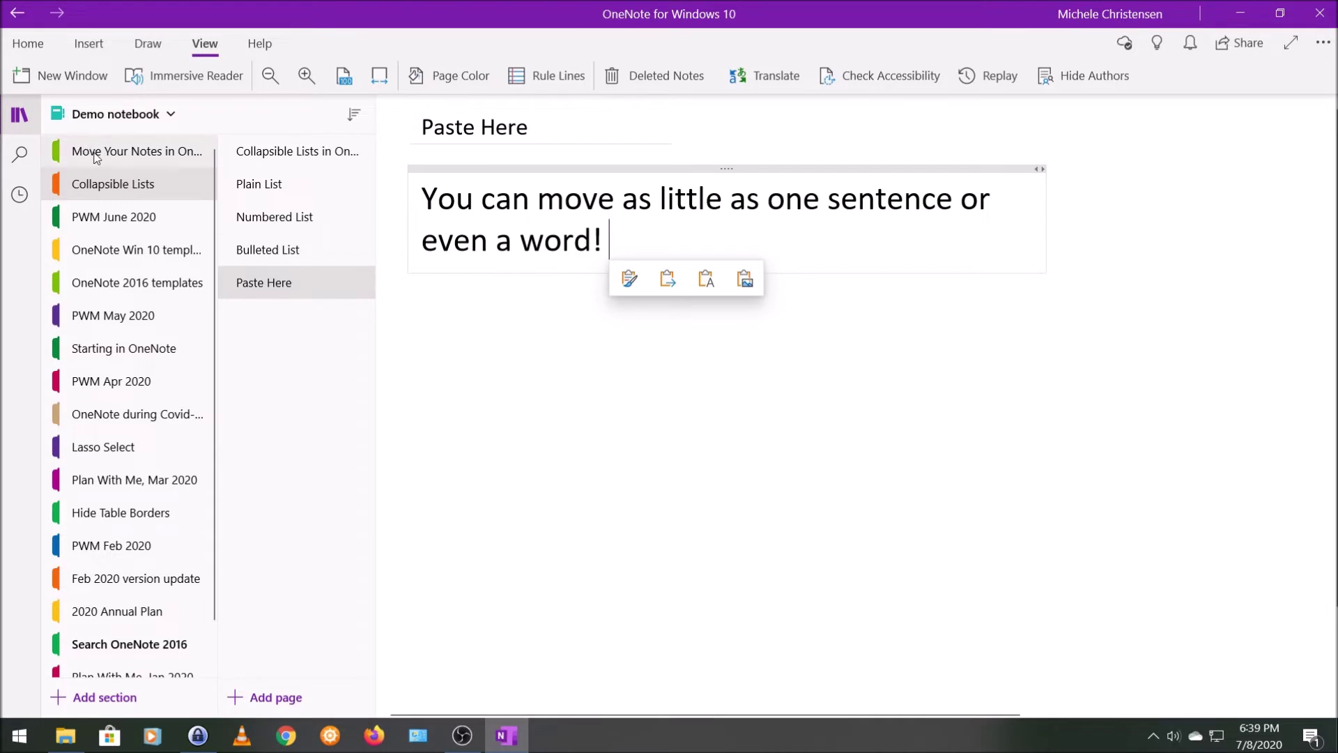
- Return to the Move Part of a Page note, select the whole paragraph about lassoing items, and view its cut and copy commands
{"action": "left_click", "coordinate": [136, 151]}
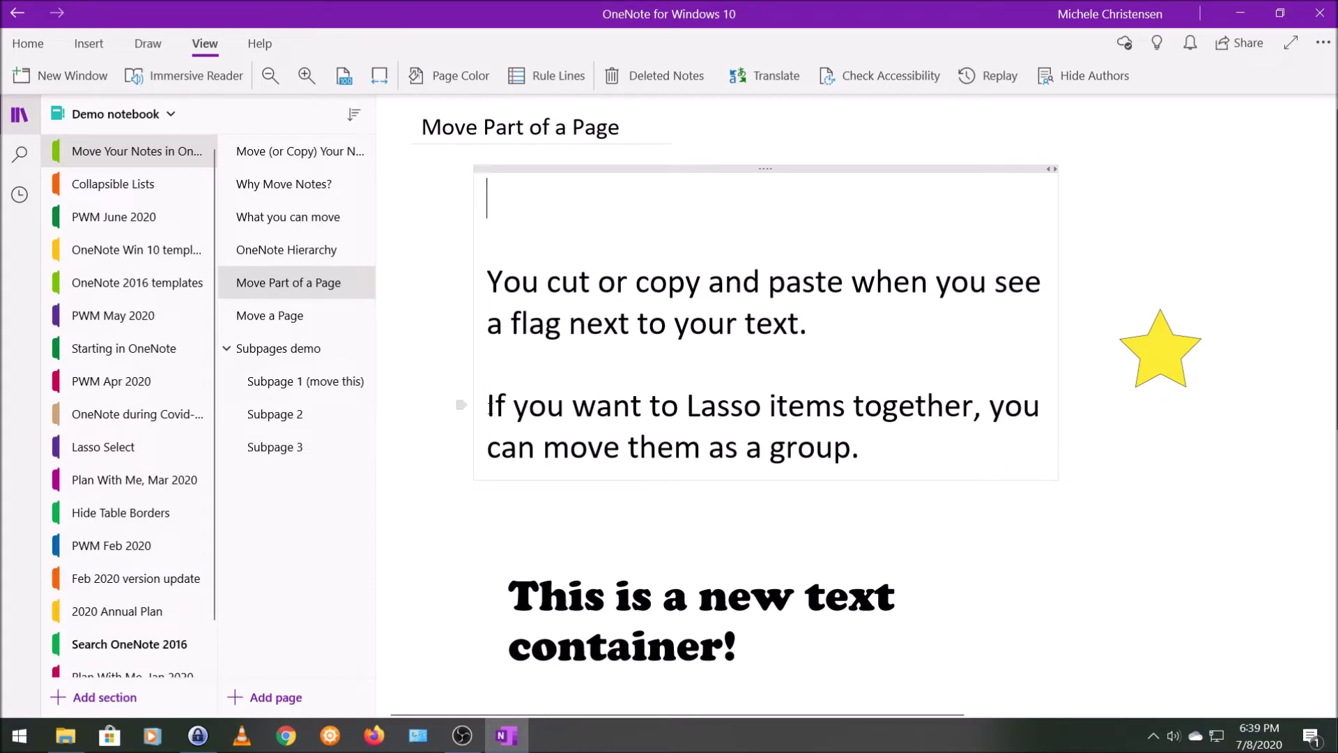
{"action": "left_click", "coordinate": [461, 406]}
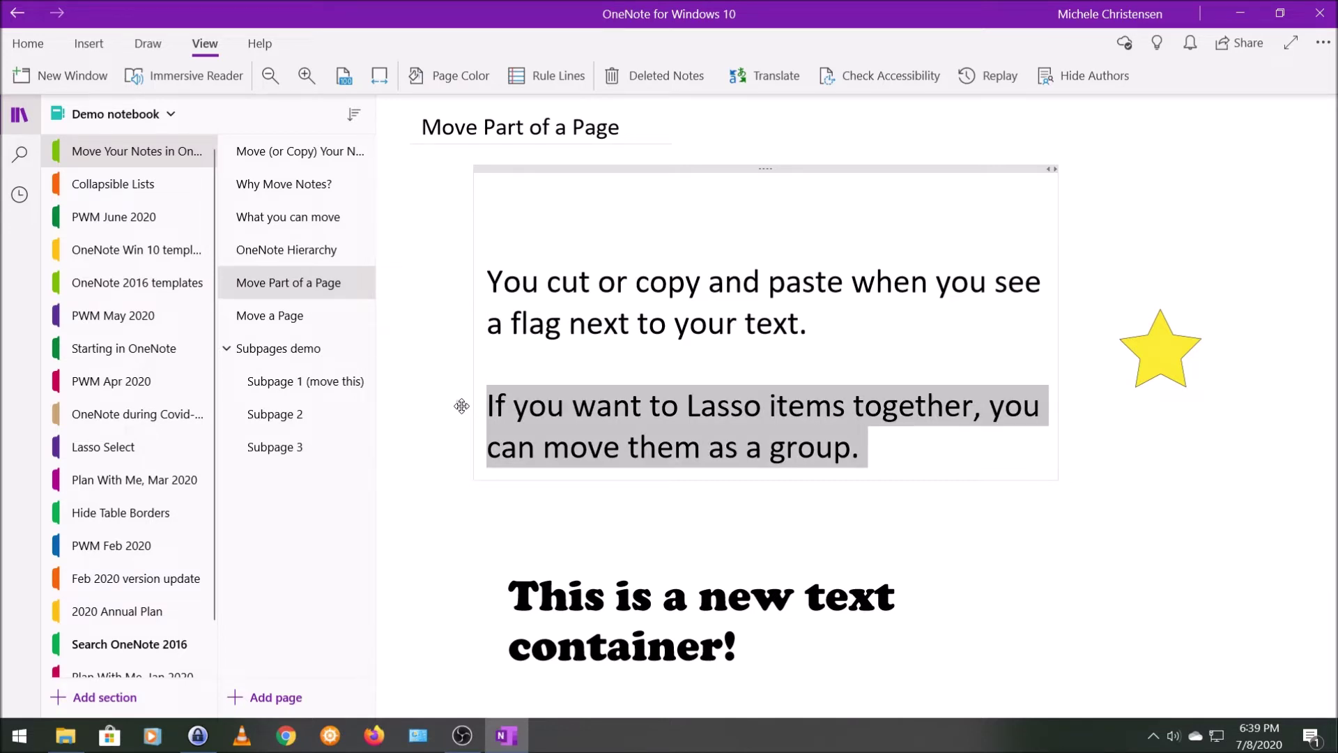
{"action": "left_click", "coordinate": [546, 406]}
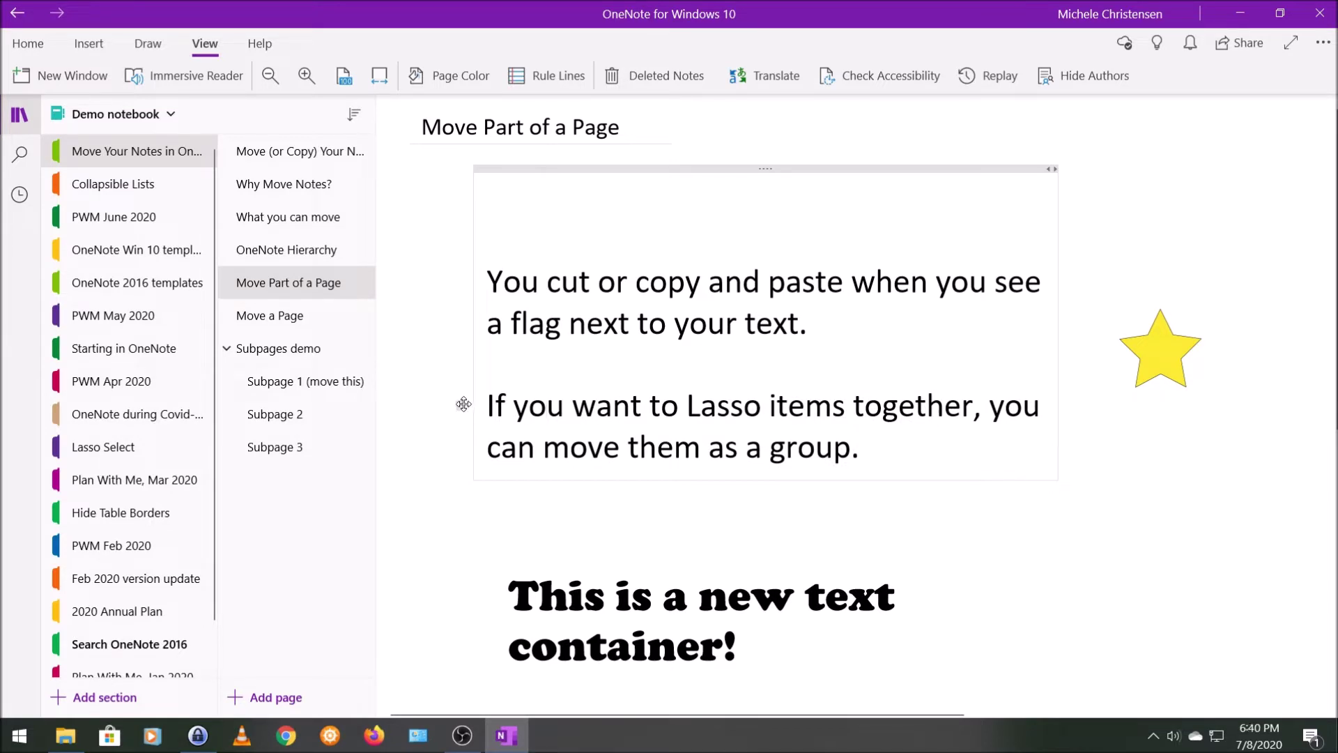
{"action": "left_click", "coordinate": [463, 404]}
{"action": "right_click", "coordinate": [464, 404]}
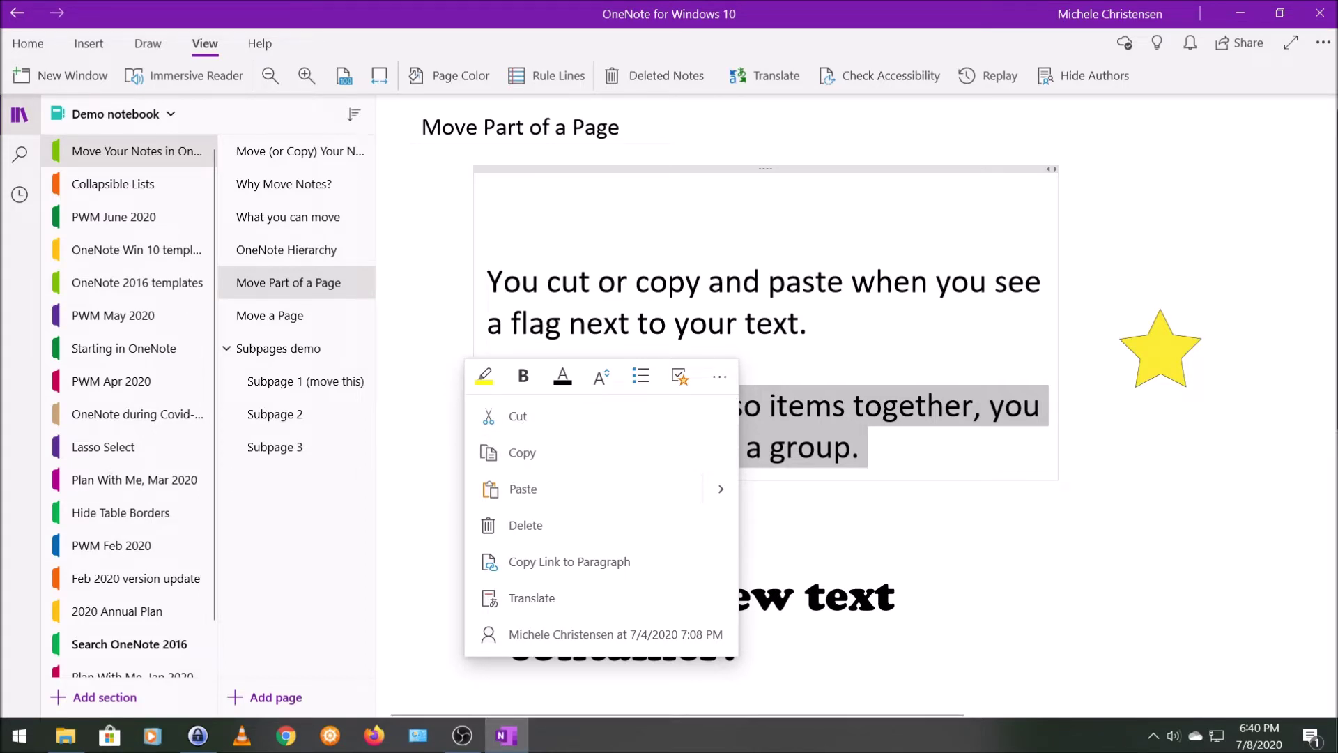
{"action": "key", "text": "Escape"}
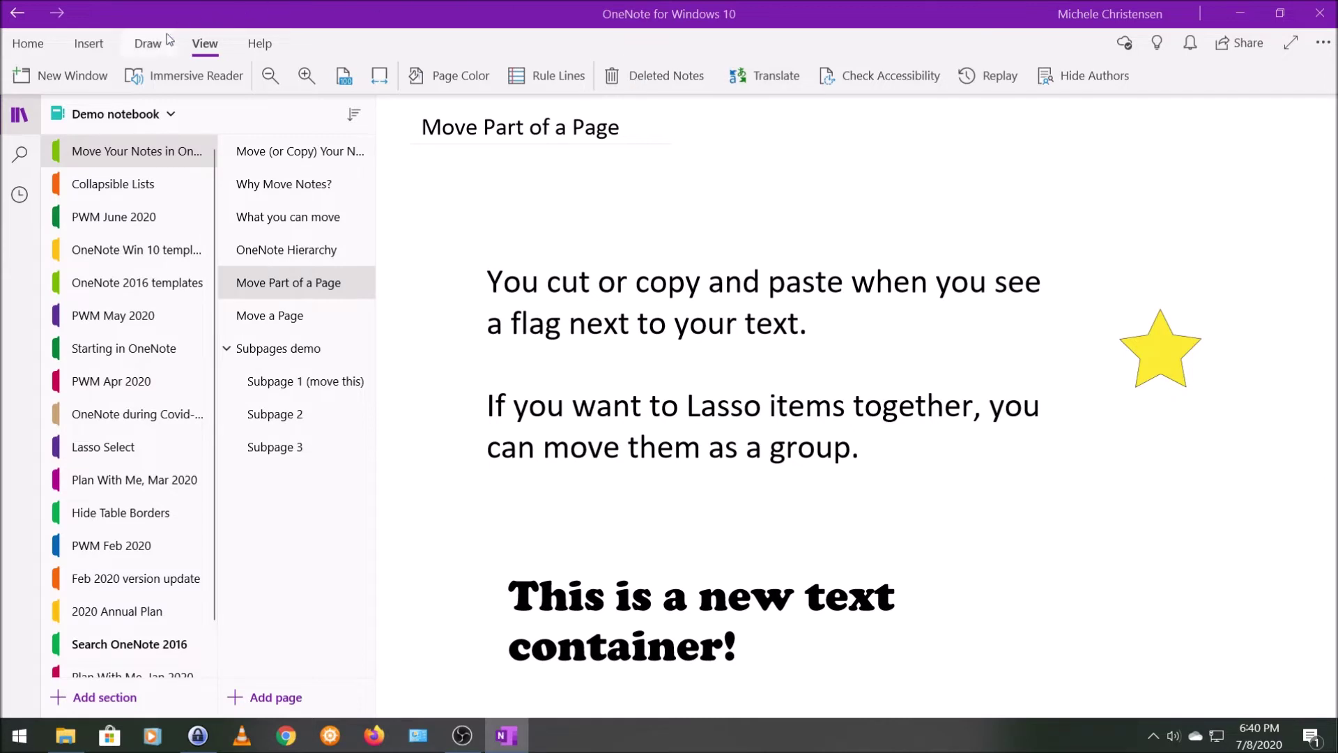
- Lasso the "You cut or copy and paste" paragraph together with the yellow star, and release the selection
{"action": "left_click", "coordinate": [153, 48]}
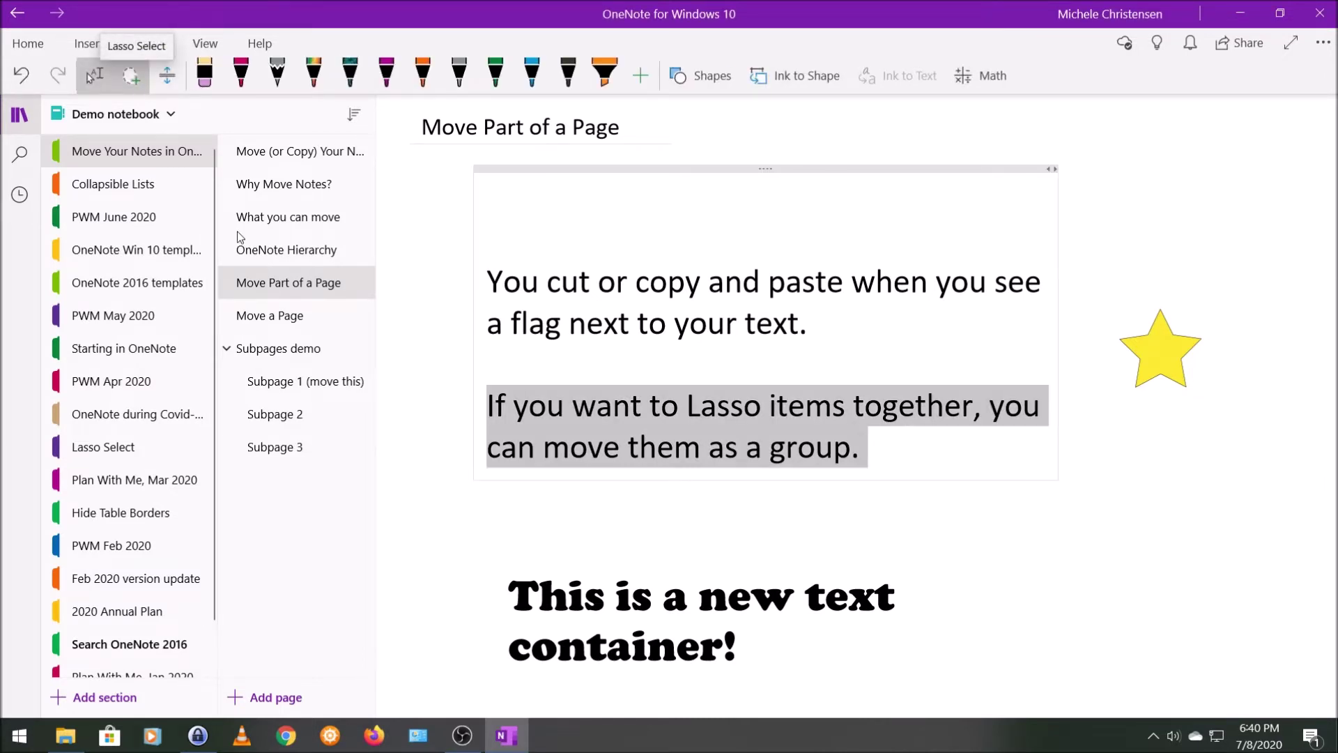
{"action": "left_click", "coordinate": [1228, 578]}
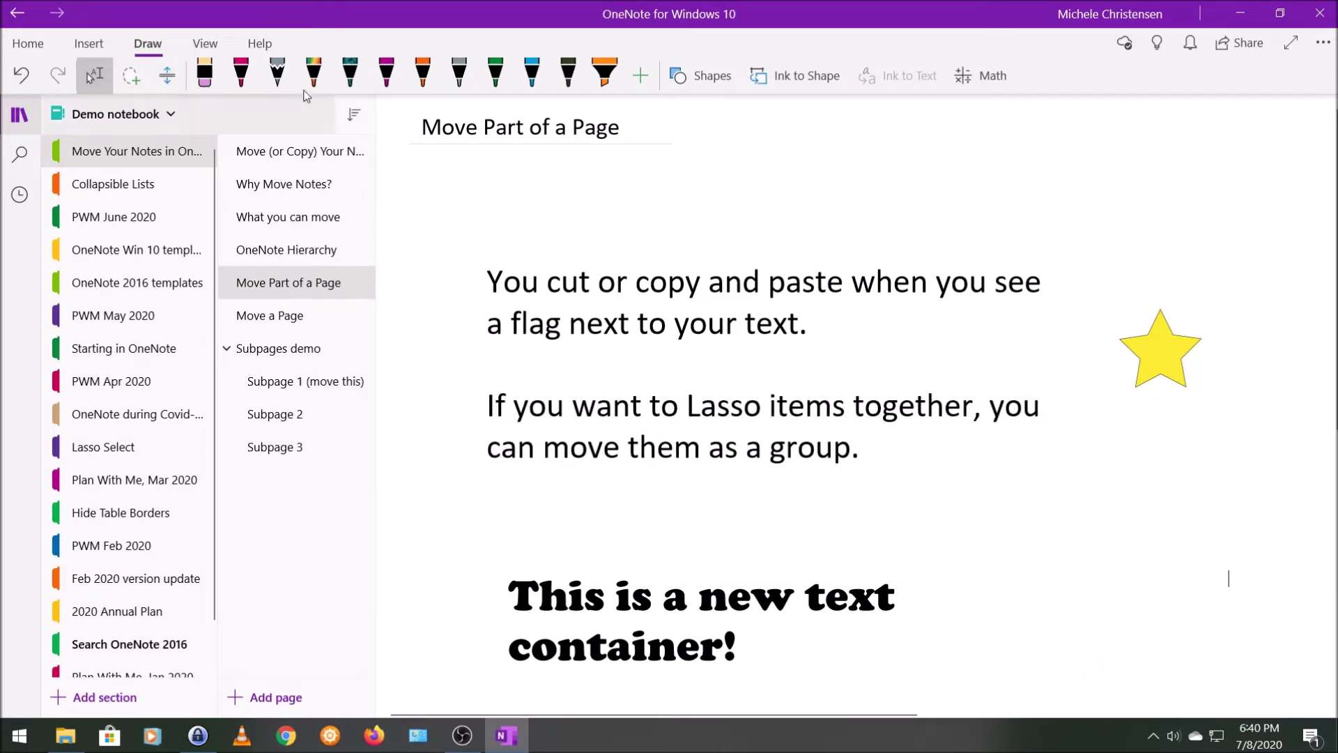
{"action": "left_click", "coordinate": [135, 81]}
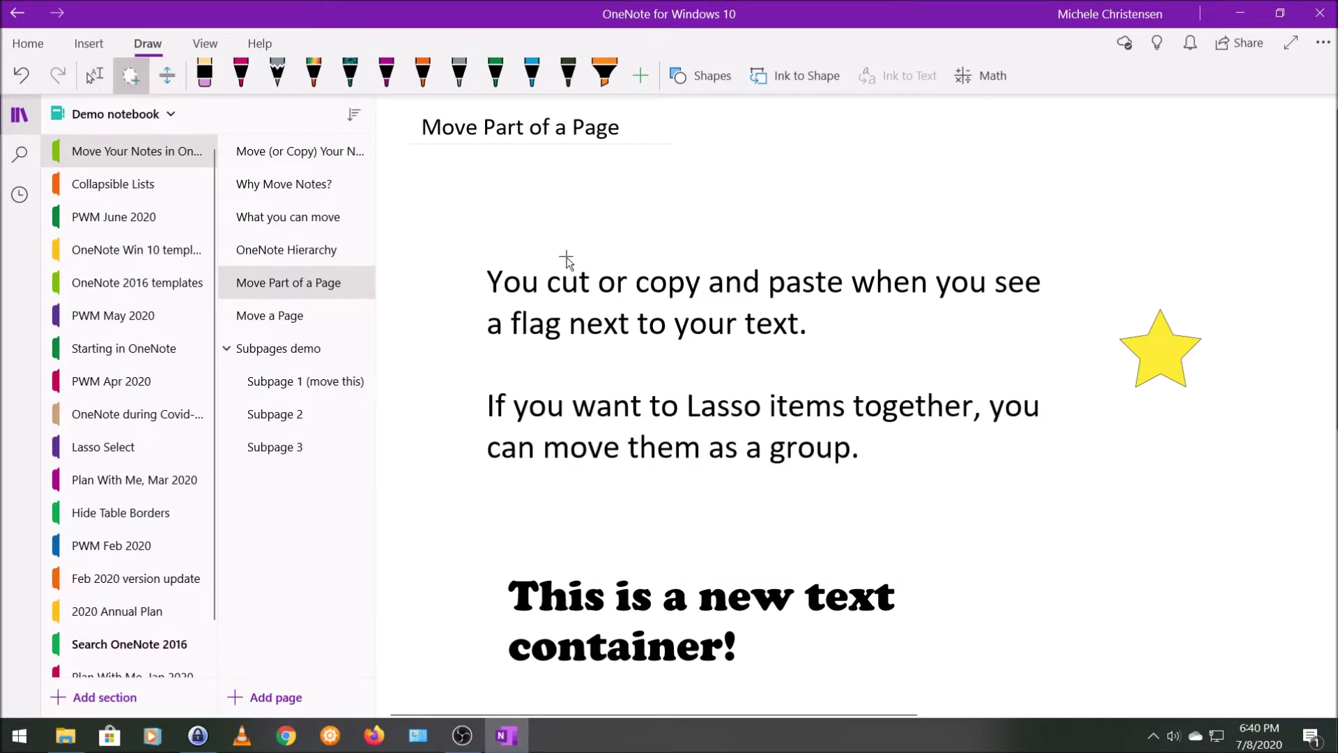
{"action": "mouse_move", "coordinate": [596, 249]}
{"action": "left_mouse_down"}
{"action": "mouse_move", "coordinate": [464, 265]}
{"action": "mouse_move", "coordinate": [481, 352]}
{"action": "mouse_move", "coordinate": [557, 369]}
{"action": "mouse_move", "coordinate": [970, 365]}
{"action": "mouse_move", "coordinate": [1048, 379]}
{"action": "mouse_move", "coordinate": [1138, 420]}
{"action": "mouse_move", "coordinate": [1216, 399]}
{"action": "mouse_move", "coordinate": [1195, 286]}
{"action": "mouse_move", "coordinate": [1025, 223]}
{"action": "mouse_move", "coordinate": [638, 228]}
{"action": "left_mouse_up"}
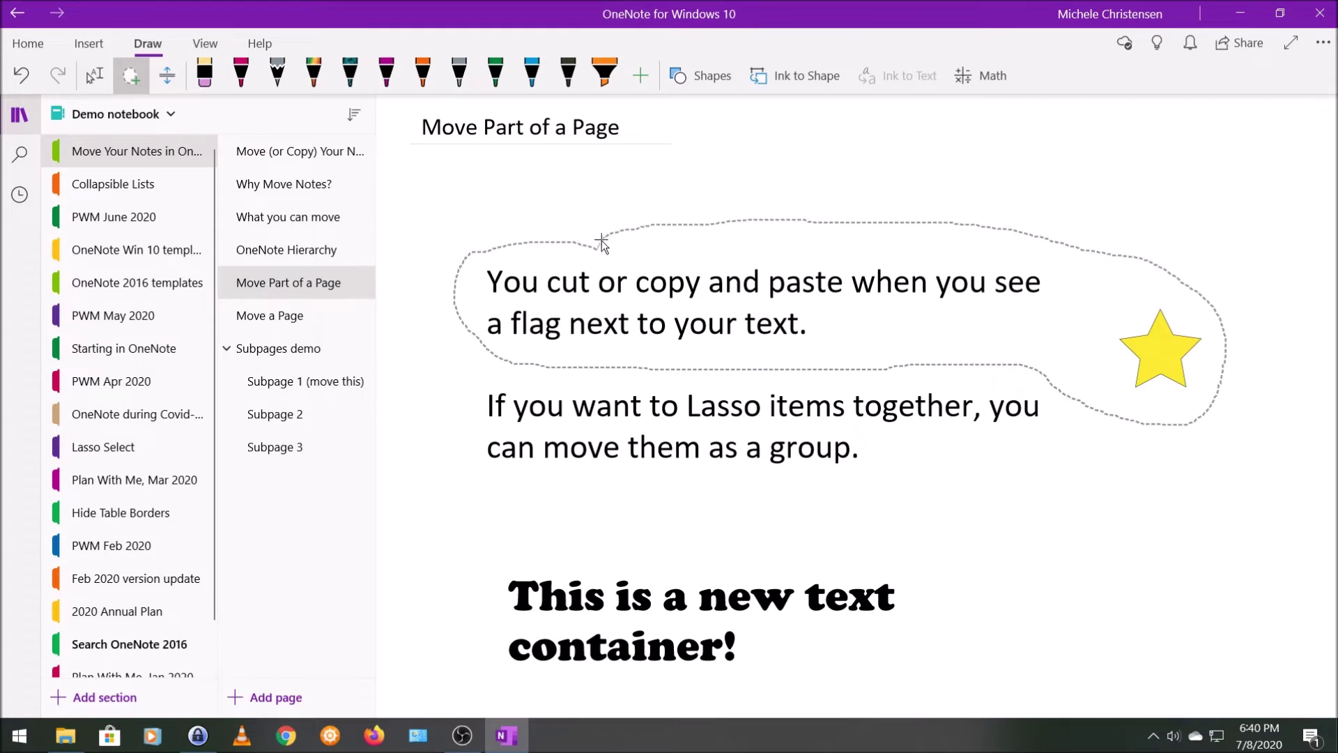
{"action": "left_click_drag", "start_coordinate": [592, 249], "coordinate": [592, 249]}
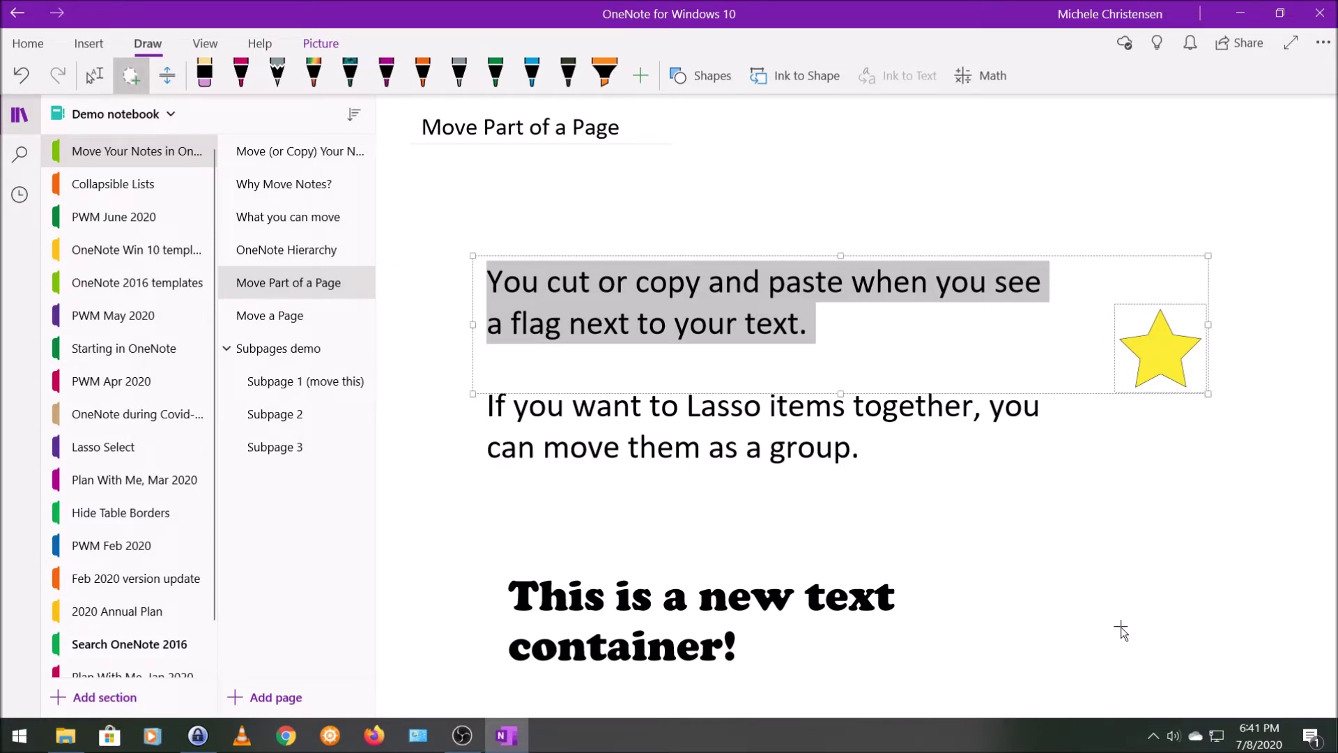
{"action": "key", "text": "Escape"}
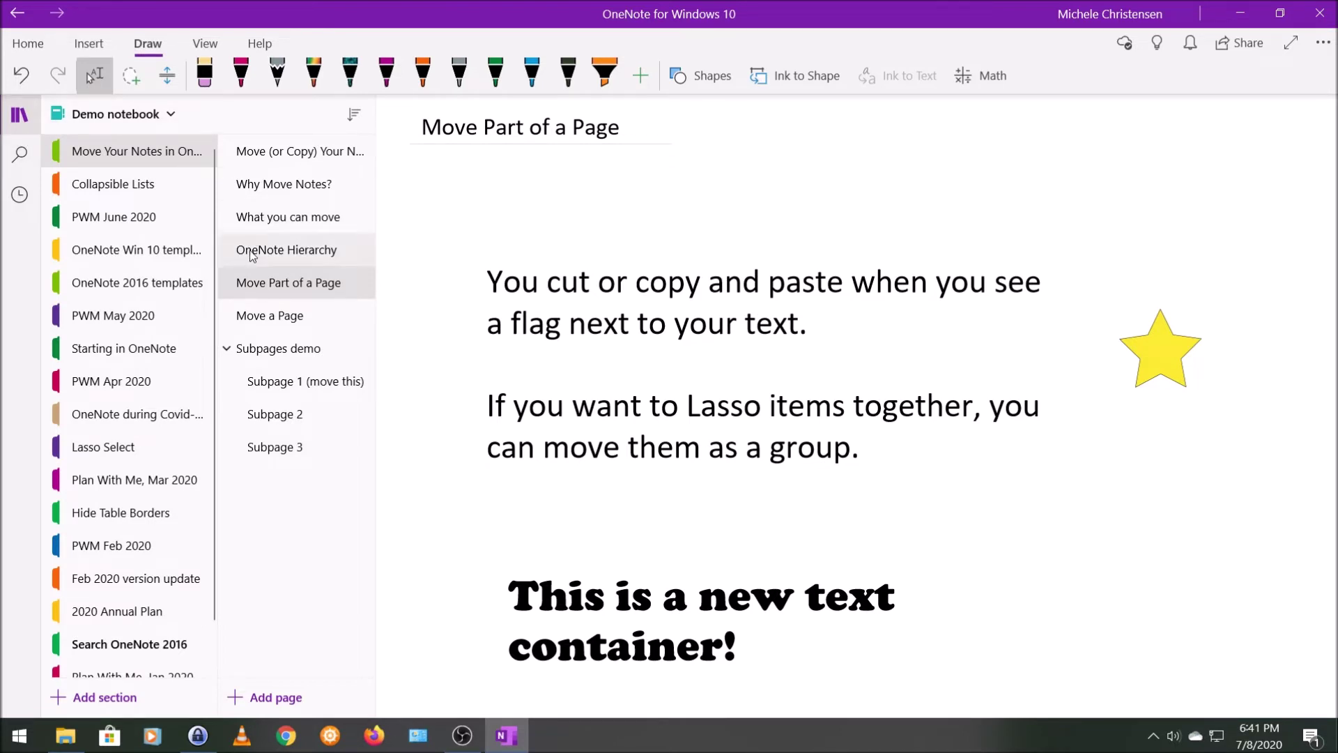
- Move the page Move a Page to the Collapsible Lists section of Demo notebook
{"action": "left_click", "coordinate": [249, 317]}
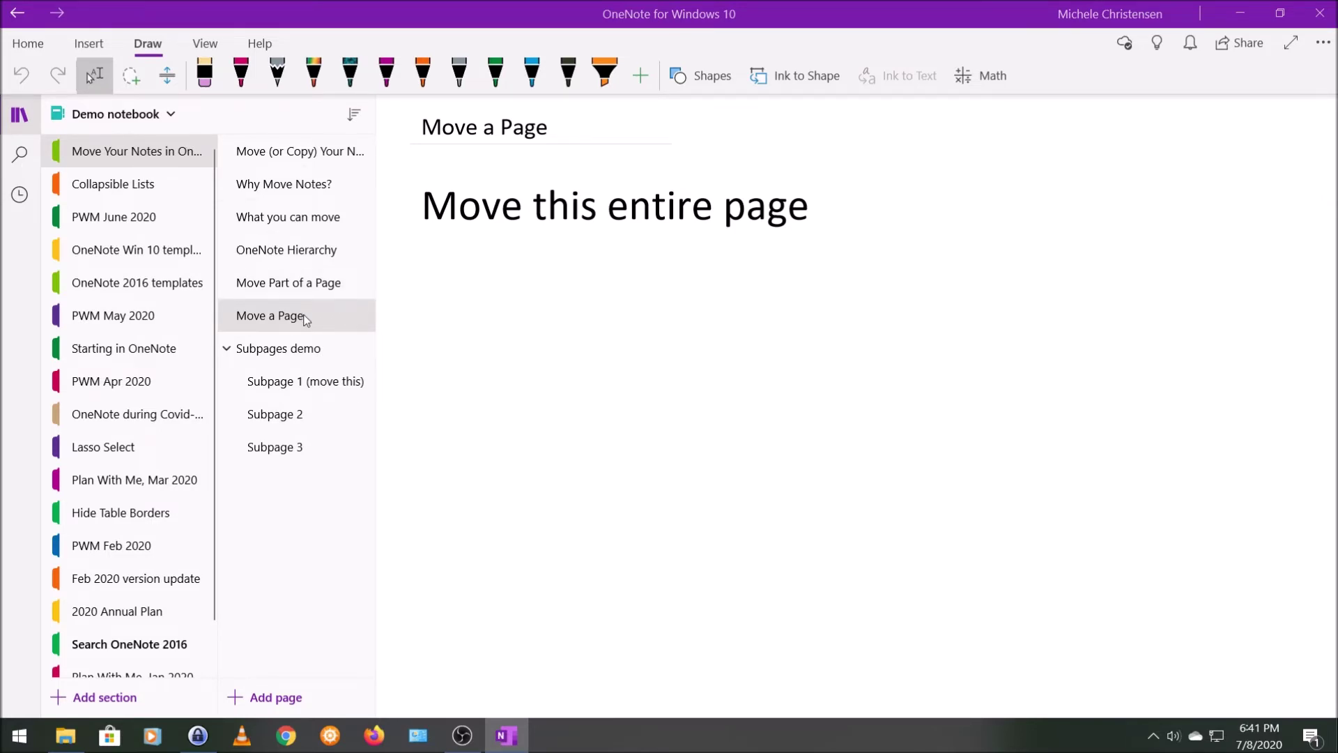
{"action": "mouse_move", "coordinate": [304, 319]}
{"action": "left_mouse_down"}
{"action": "mouse_move", "coordinate": [305, 457]}
{"action": "mouse_move", "coordinate": [281, 286]}
{"action": "mouse_move", "coordinate": [286, 317]}
{"action": "left_mouse_up"}
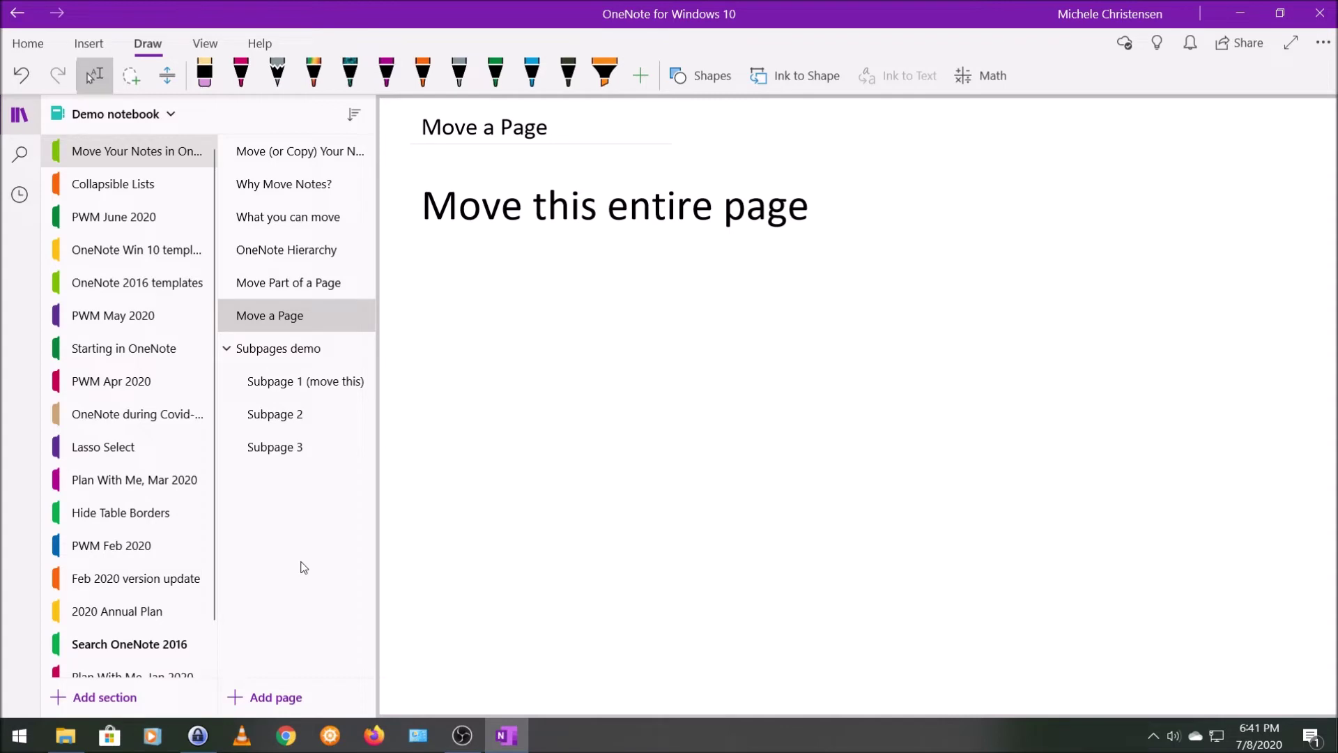
{"action": "right_click", "coordinate": [289, 324]}
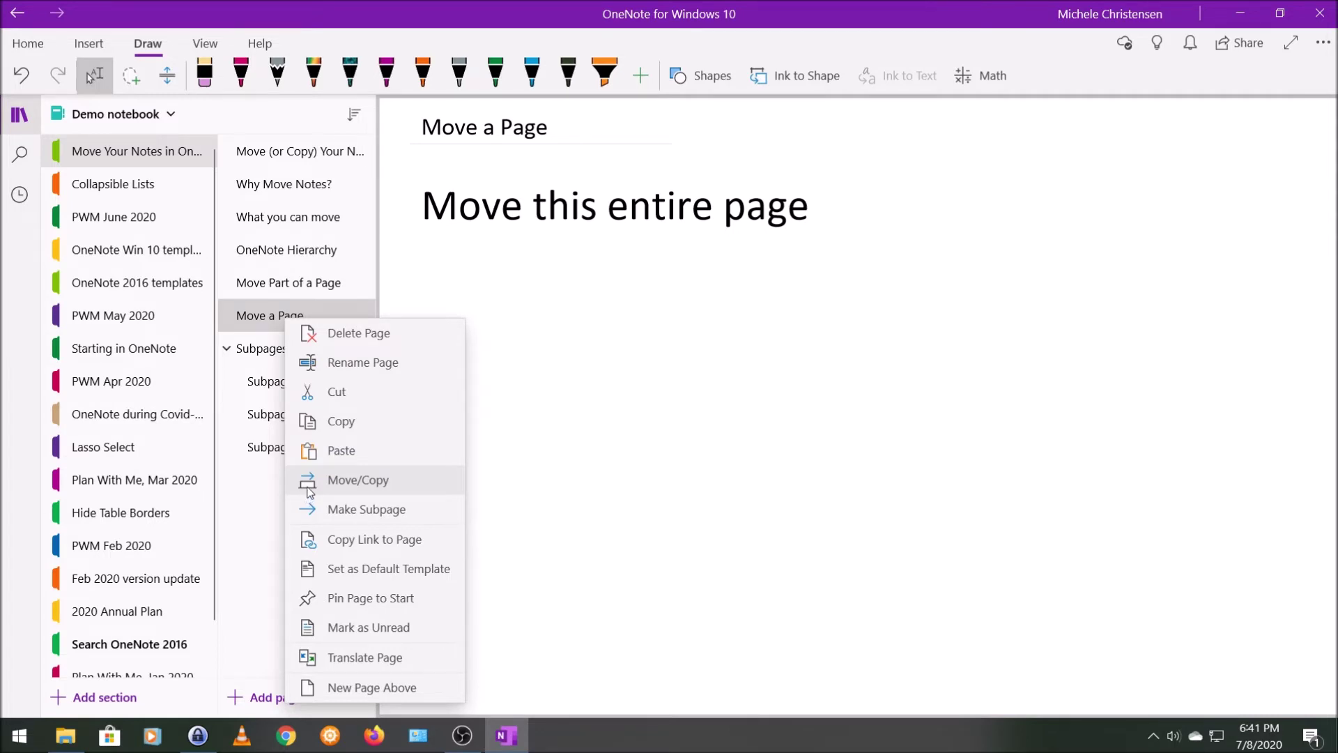
{"action": "left_click", "coordinate": [342, 487]}
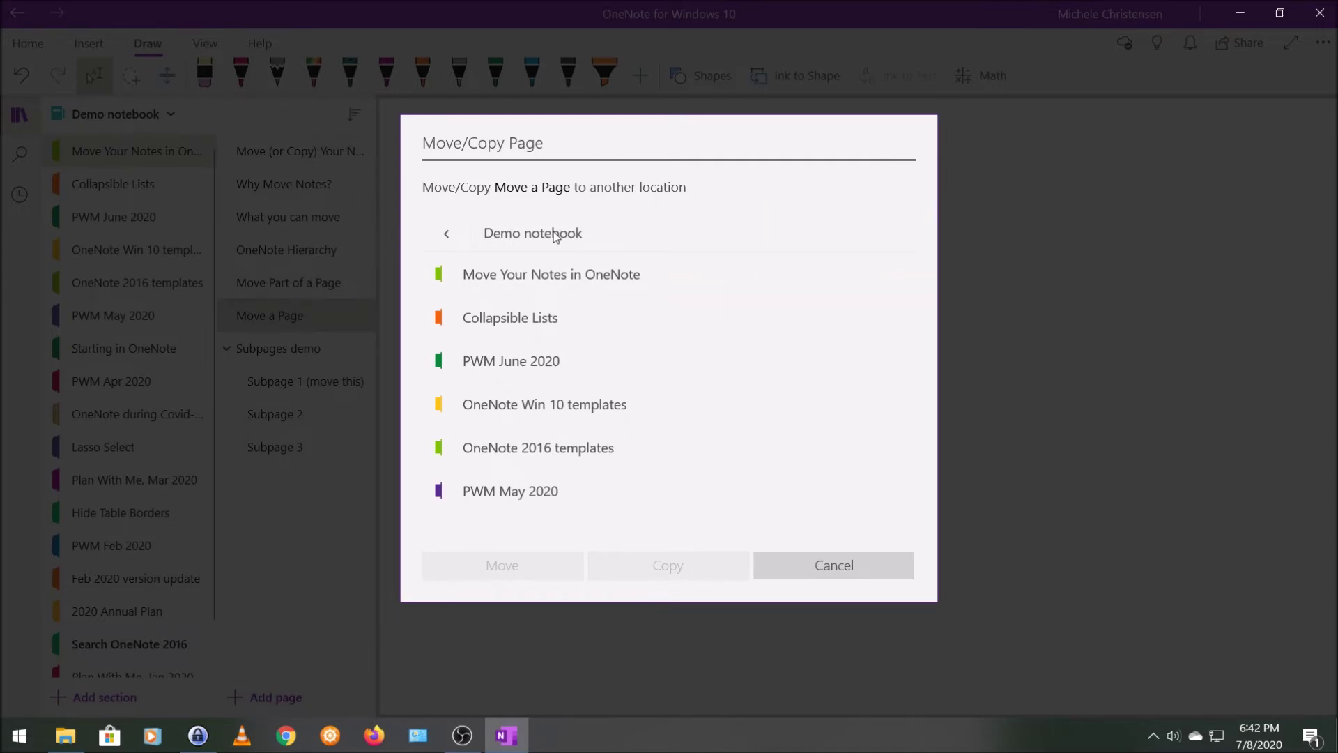
{"action": "left_click", "coordinate": [506, 322]}
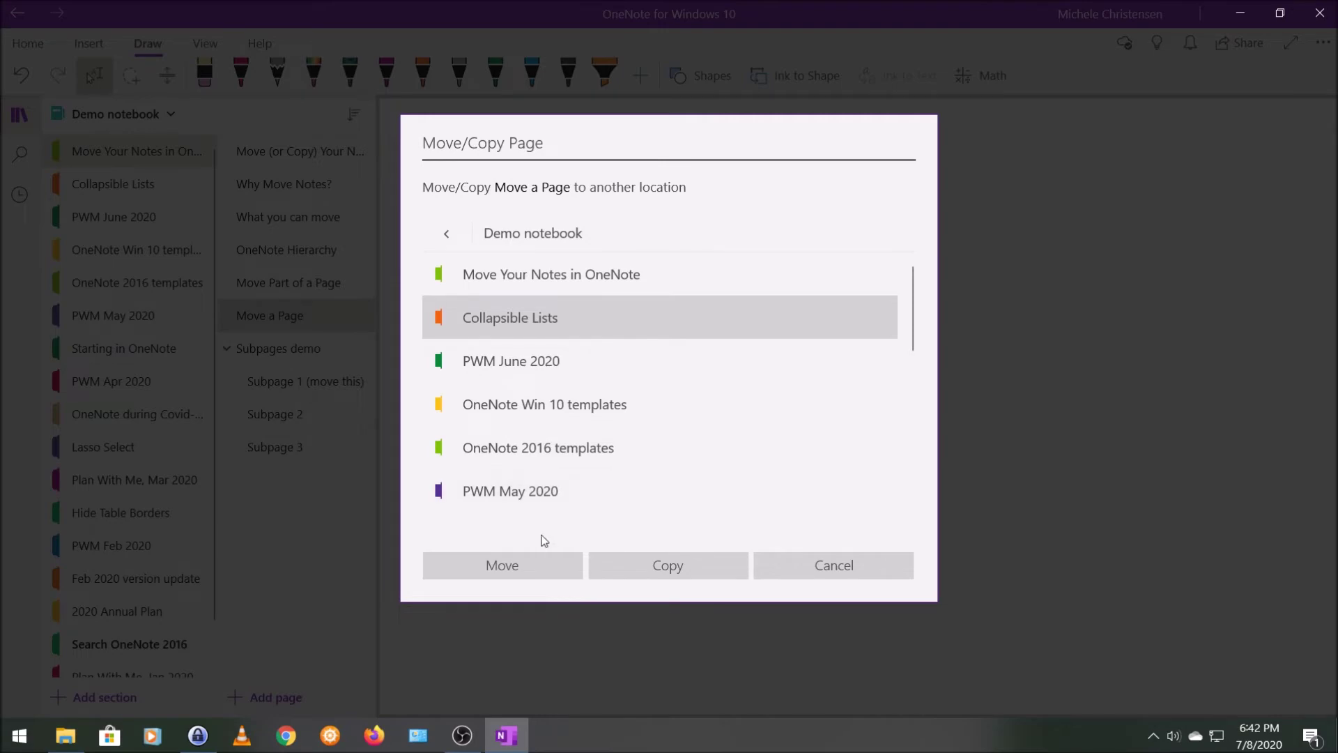
{"action": "left_click", "coordinate": [530, 575]}
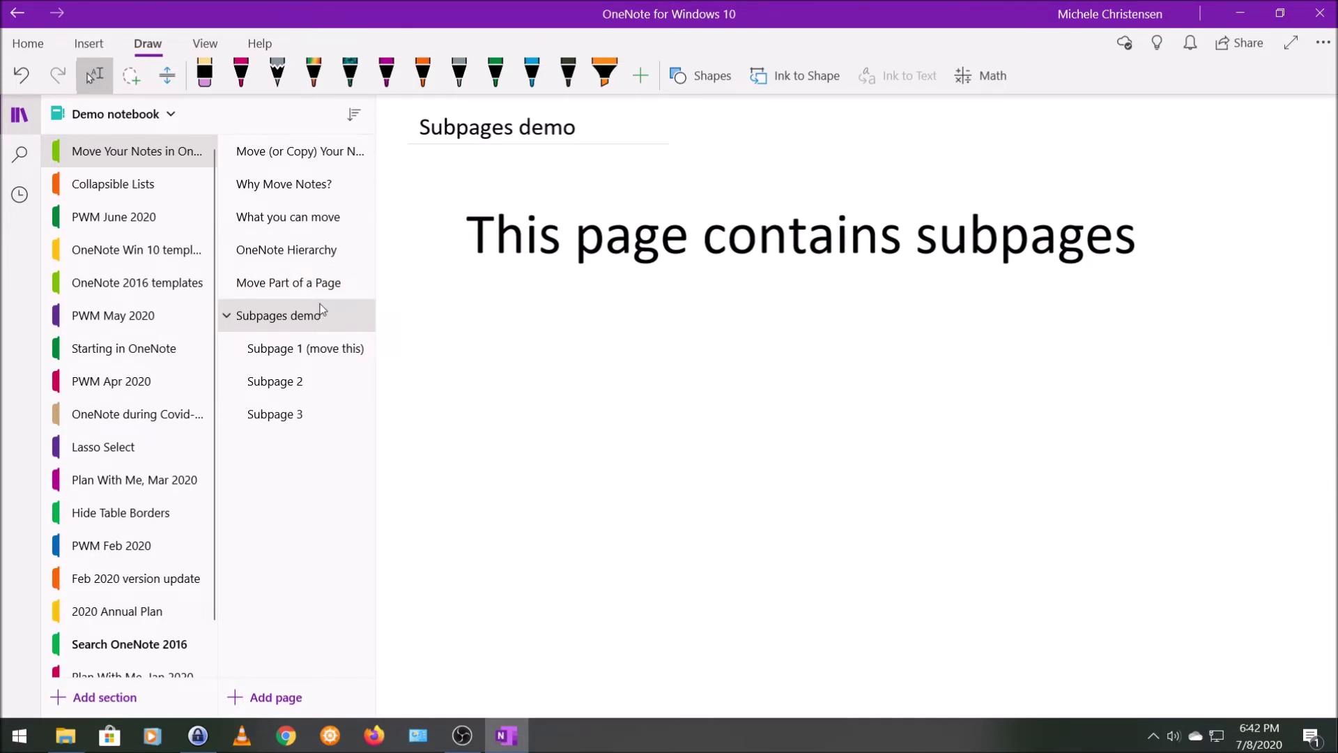
- Check the moved page in the Collapsible Lists section and return to the Move Your Notes in OneNote section
{"action": "left_click", "coordinate": [119, 182]}
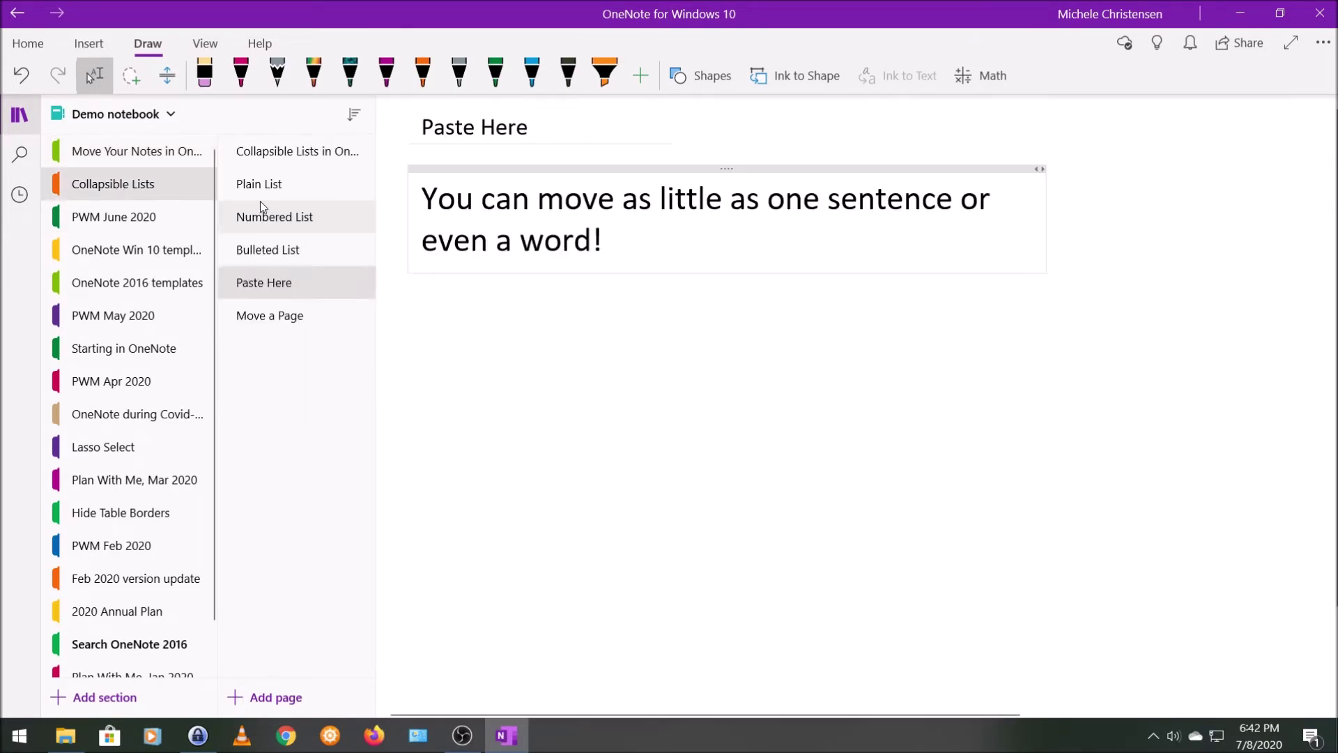
{"action": "left_click", "coordinate": [279, 315]}
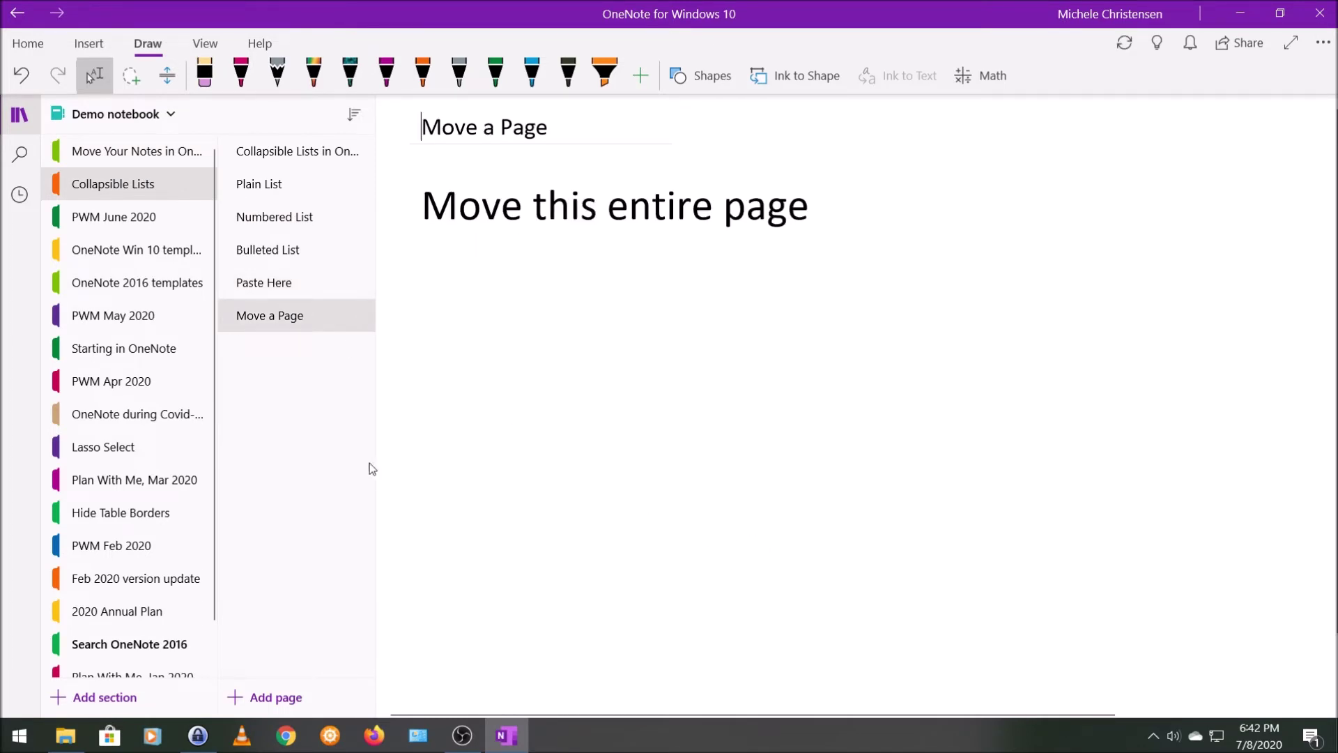
{"action": "key", "text": "ctrl+shift+Tab"}
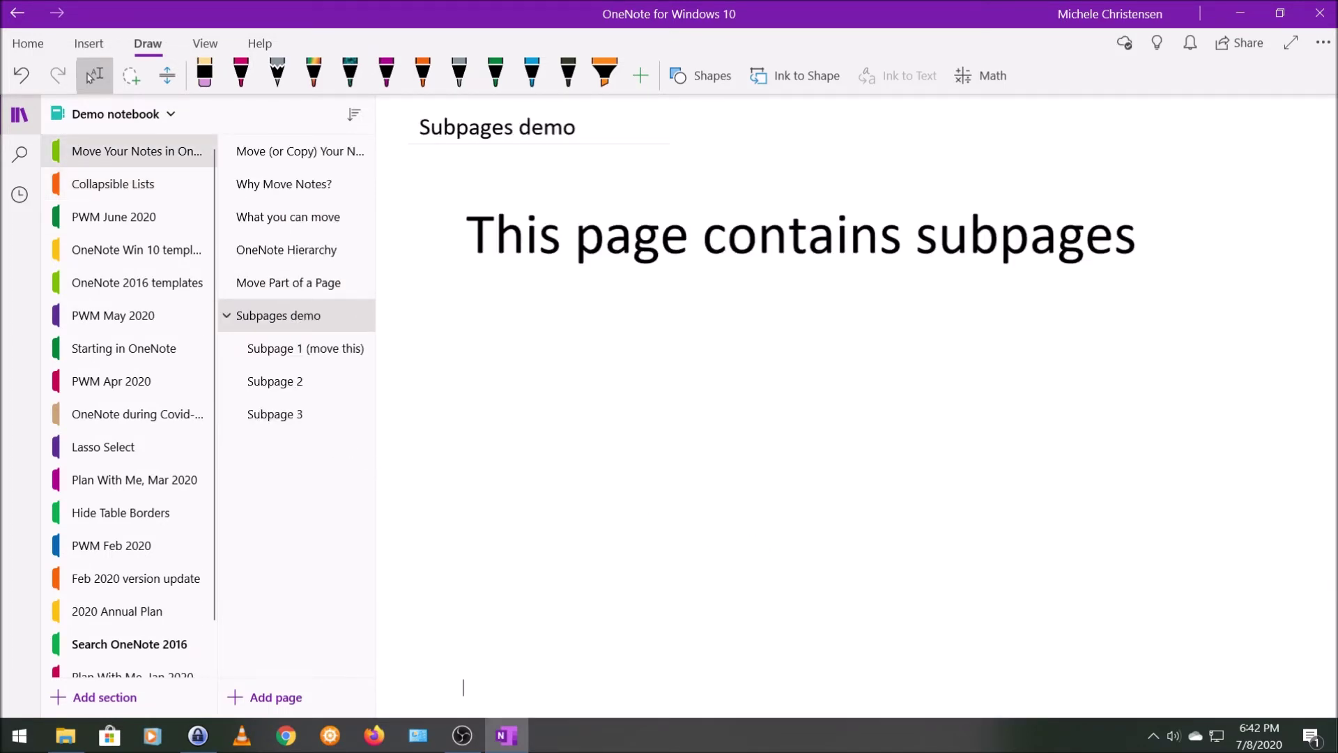
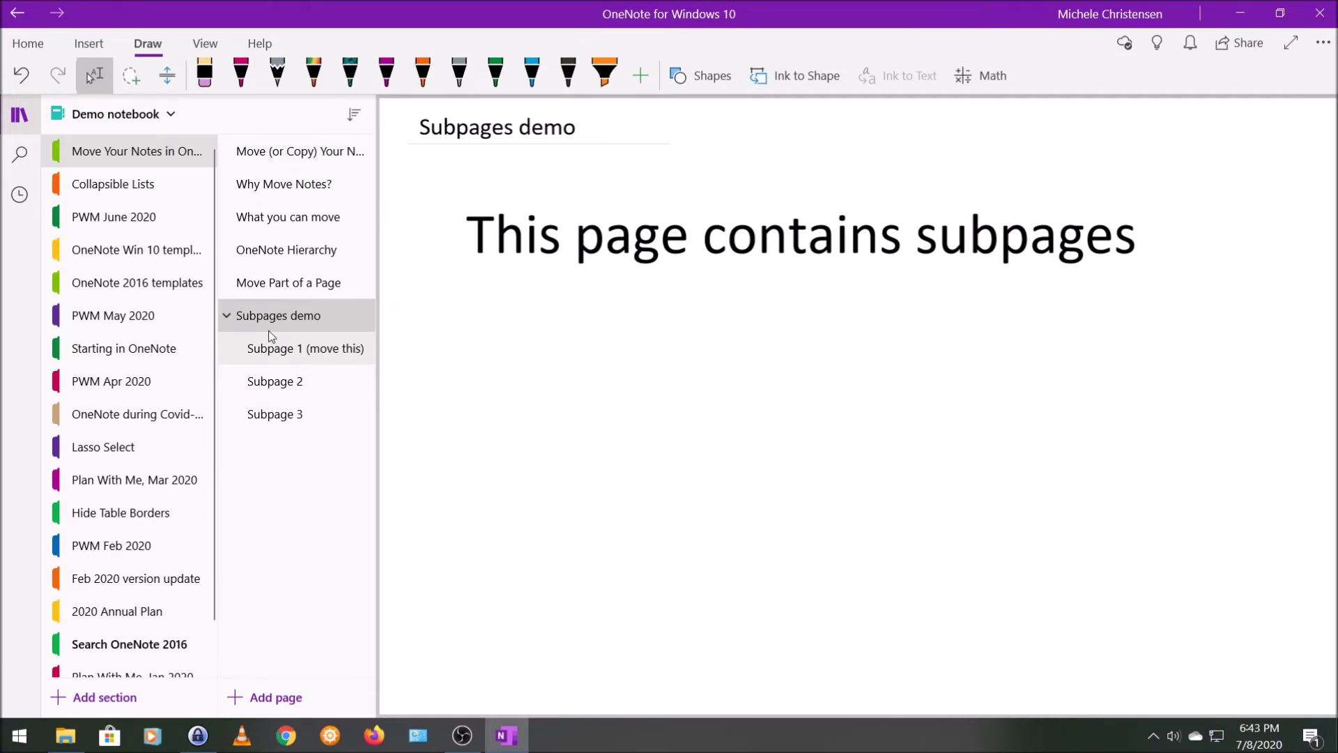
- Collapse the subpages under Subpages demo and expand them again
{"action": "left_click", "coordinate": [226, 316]}
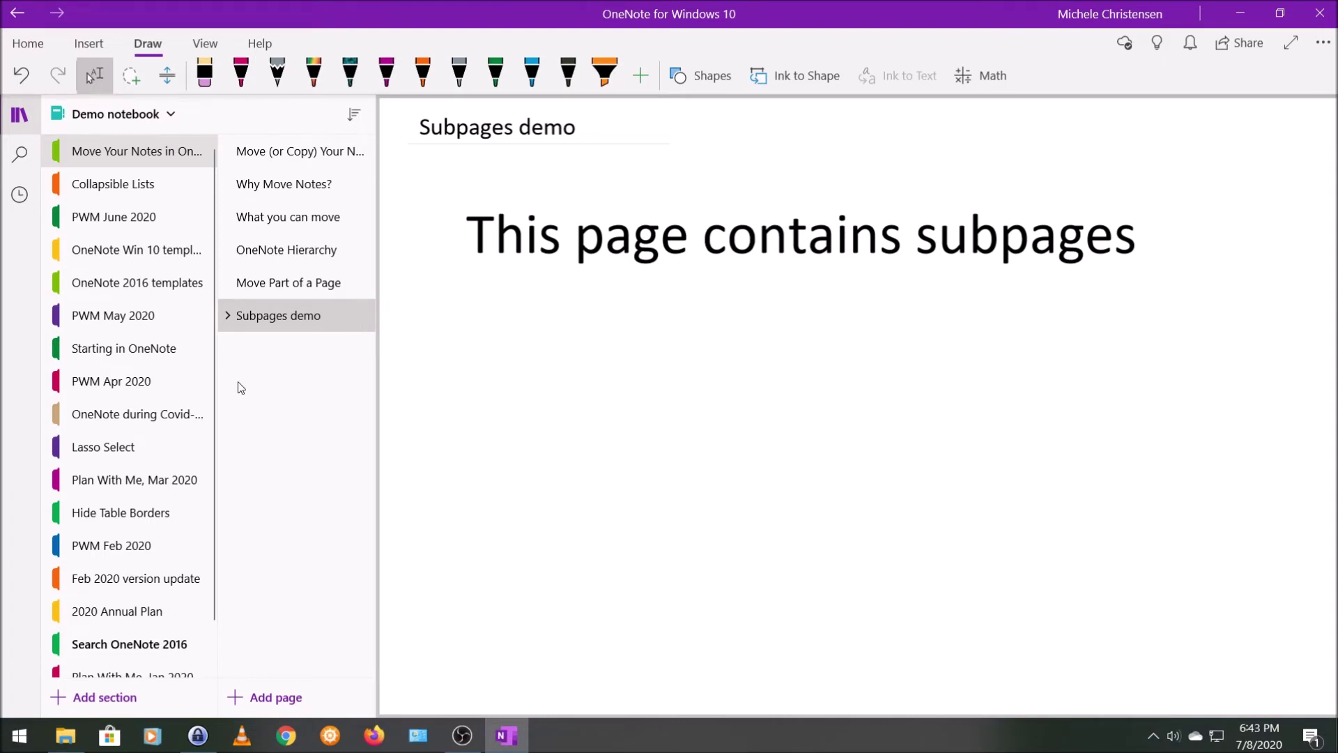
{"action": "left_click", "coordinate": [226, 317]}
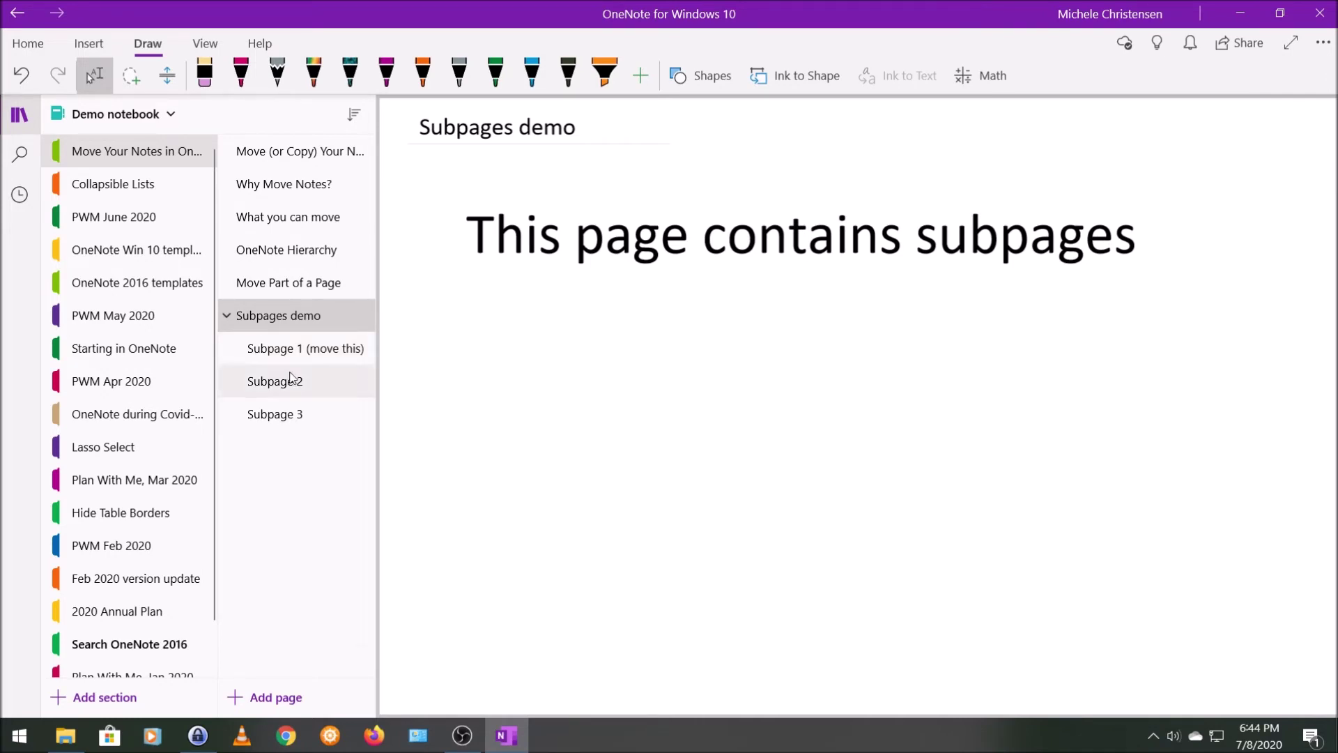
- Move the subpage Subpage 1 (move this) to the Collapsible Lists section of Demo notebook
{"action": "left_click", "coordinate": [294, 348]}
{"action": "right_click", "coordinate": [295, 348]}
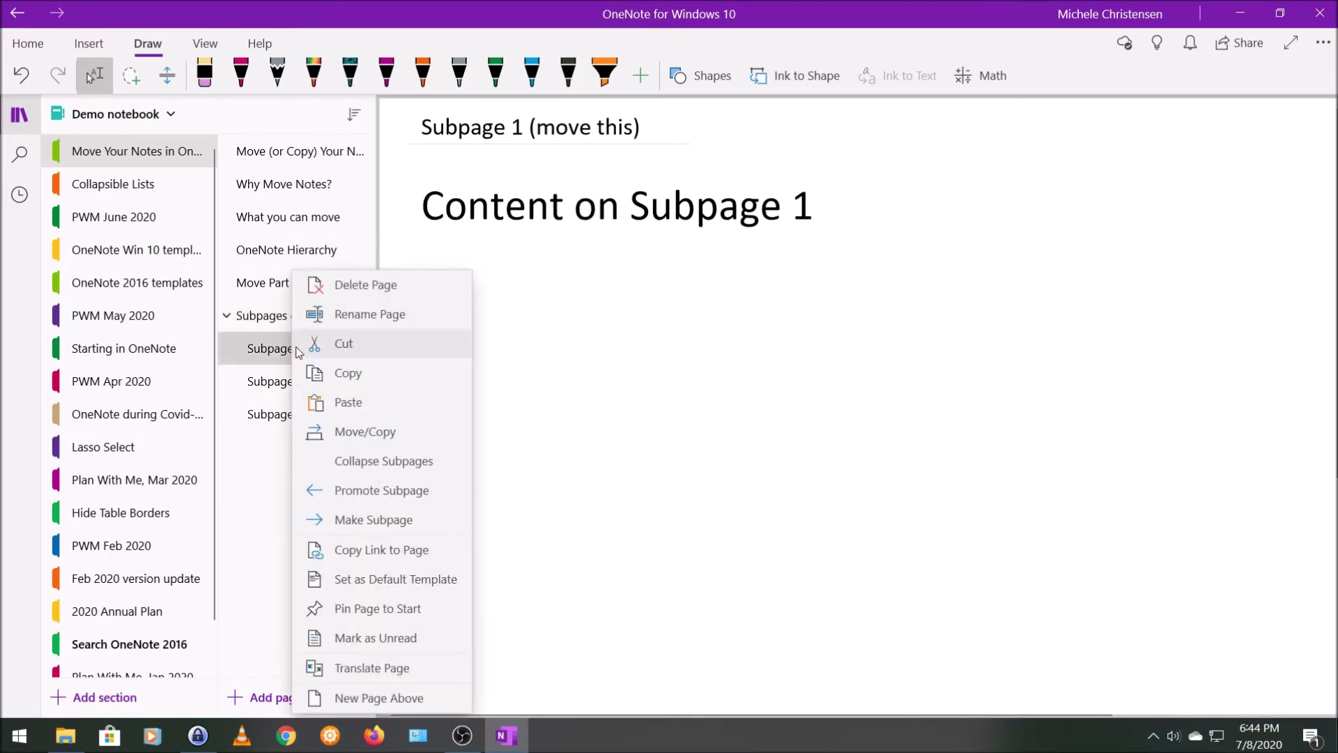
{"action": "left_click", "coordinate": [337, 433]}
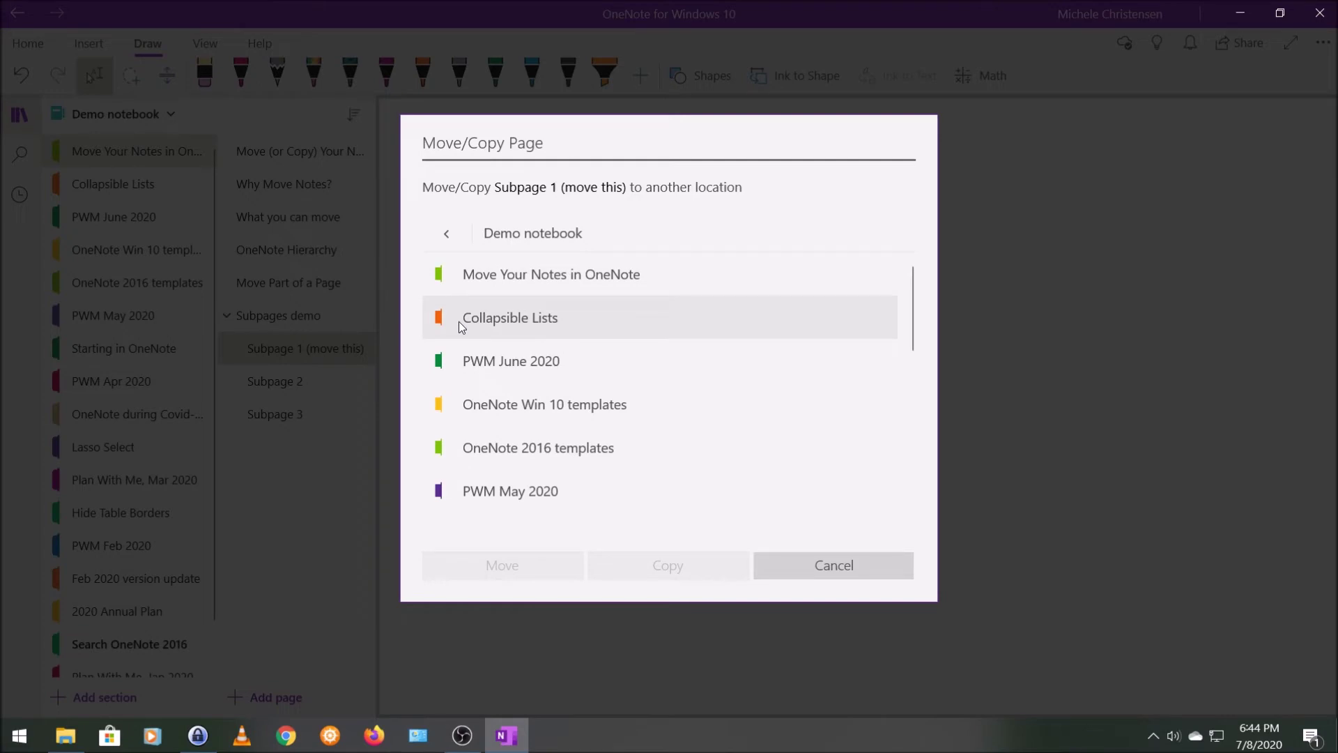
{"action": "left_click", "coordinate": [459, 320]}
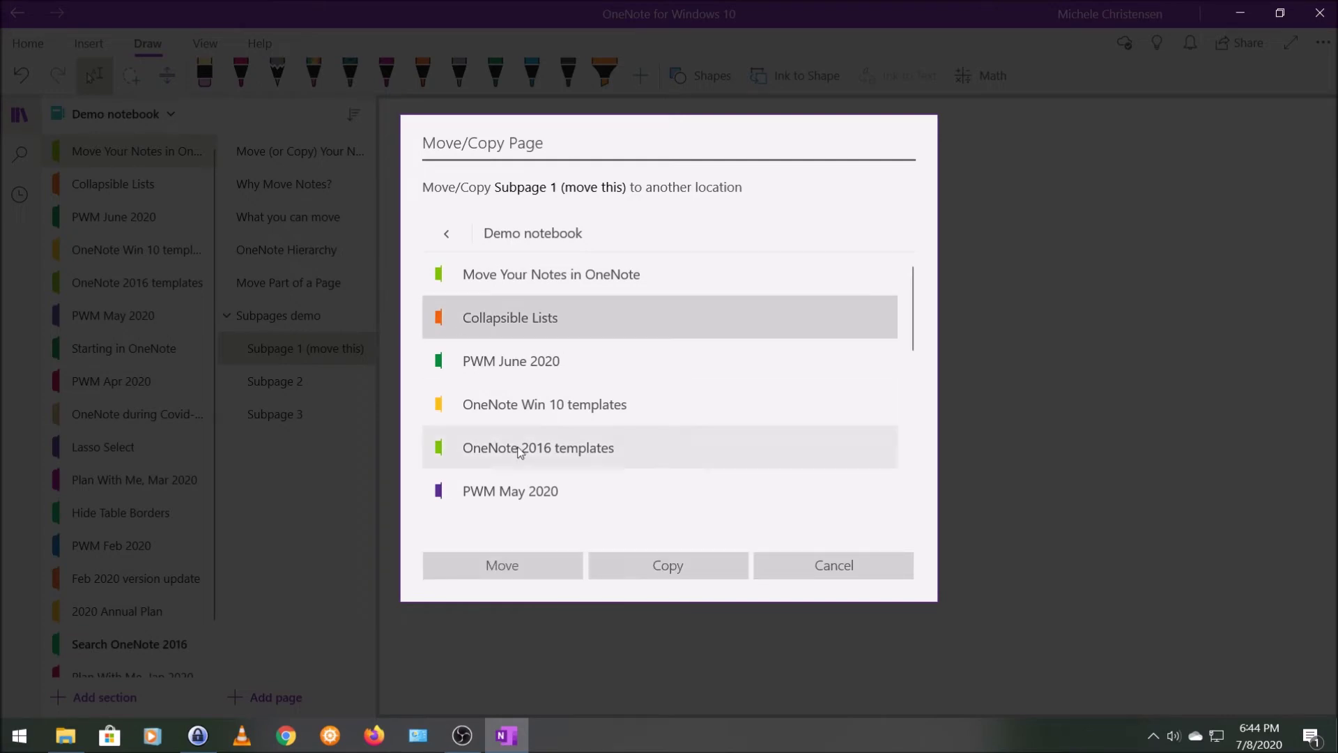
{"action": "left_click", "coordinate": [538, 565]}
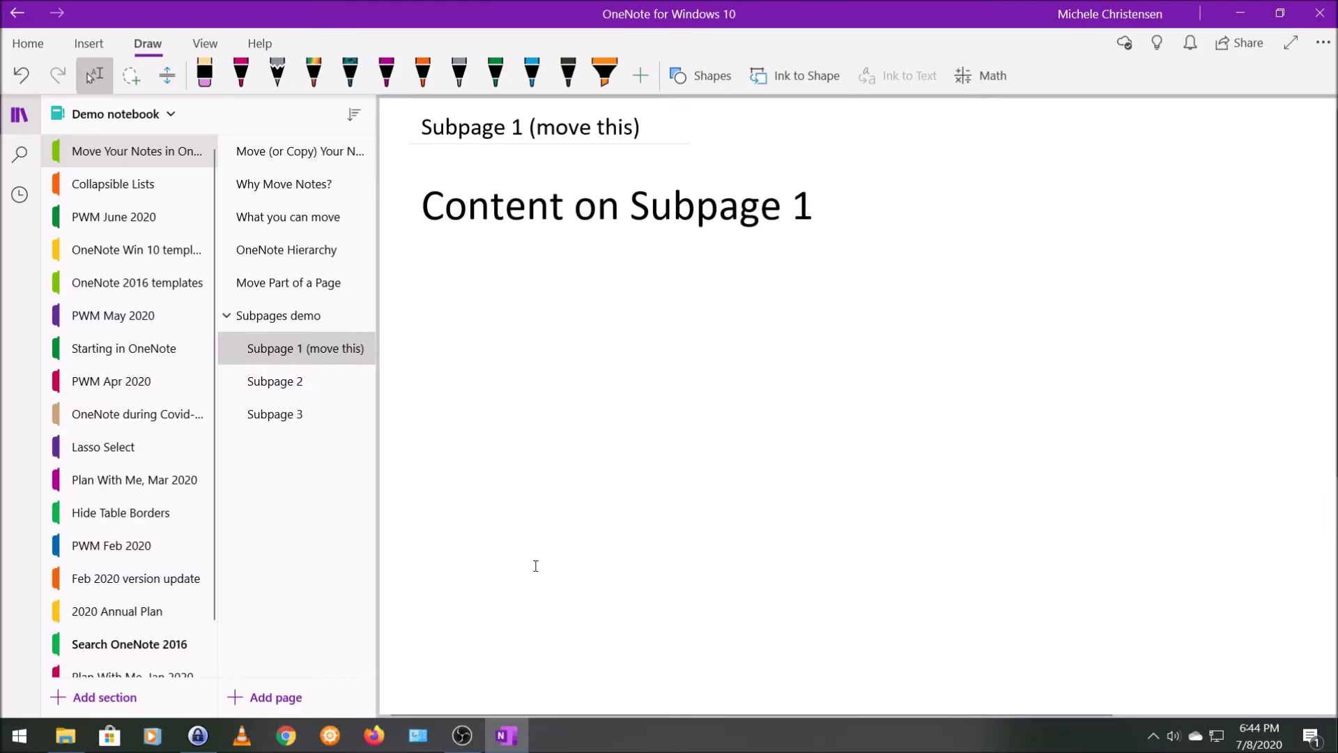
- Check the moved subpage Subpage 1 (move this) in the Collapsible Lists section and return to the Move Your Notes in OneNote section
{"action": "left_click", "coordinate": [130, 190]}
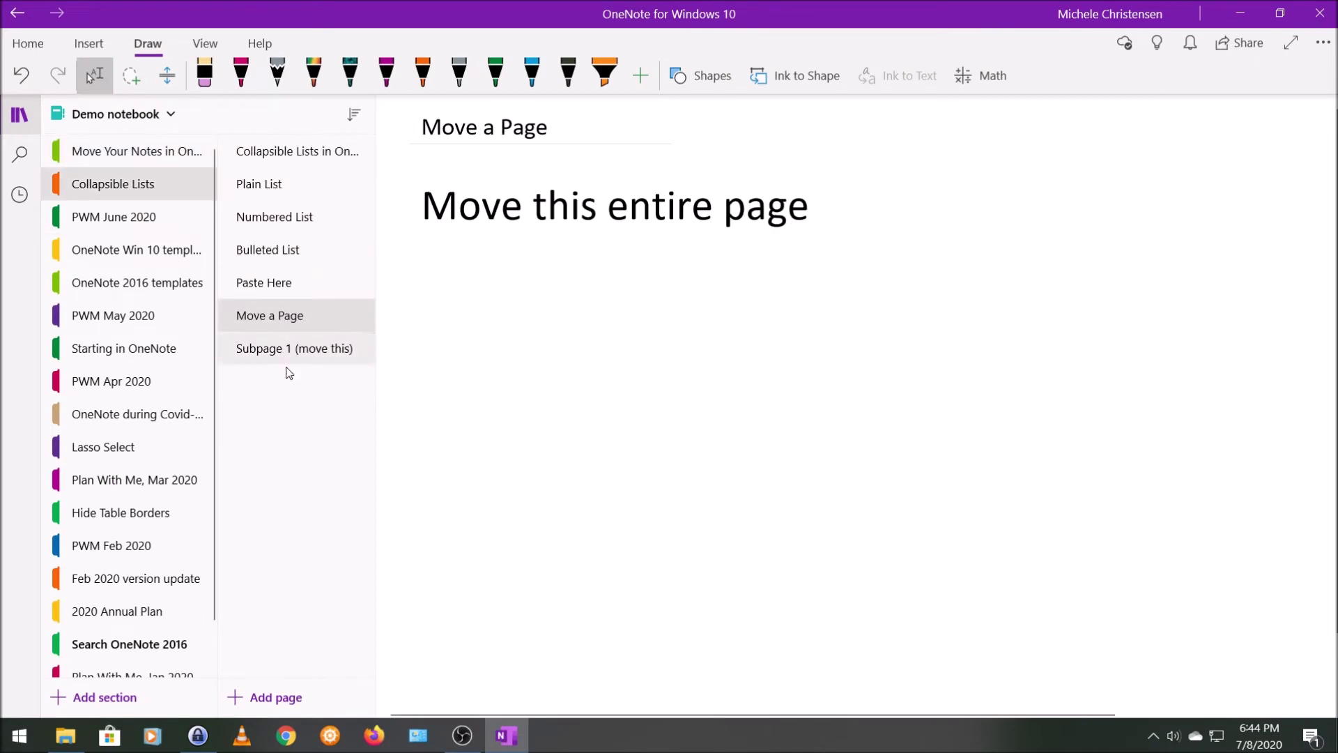
{"action": "left_click", "coordinate": [307, 348]}
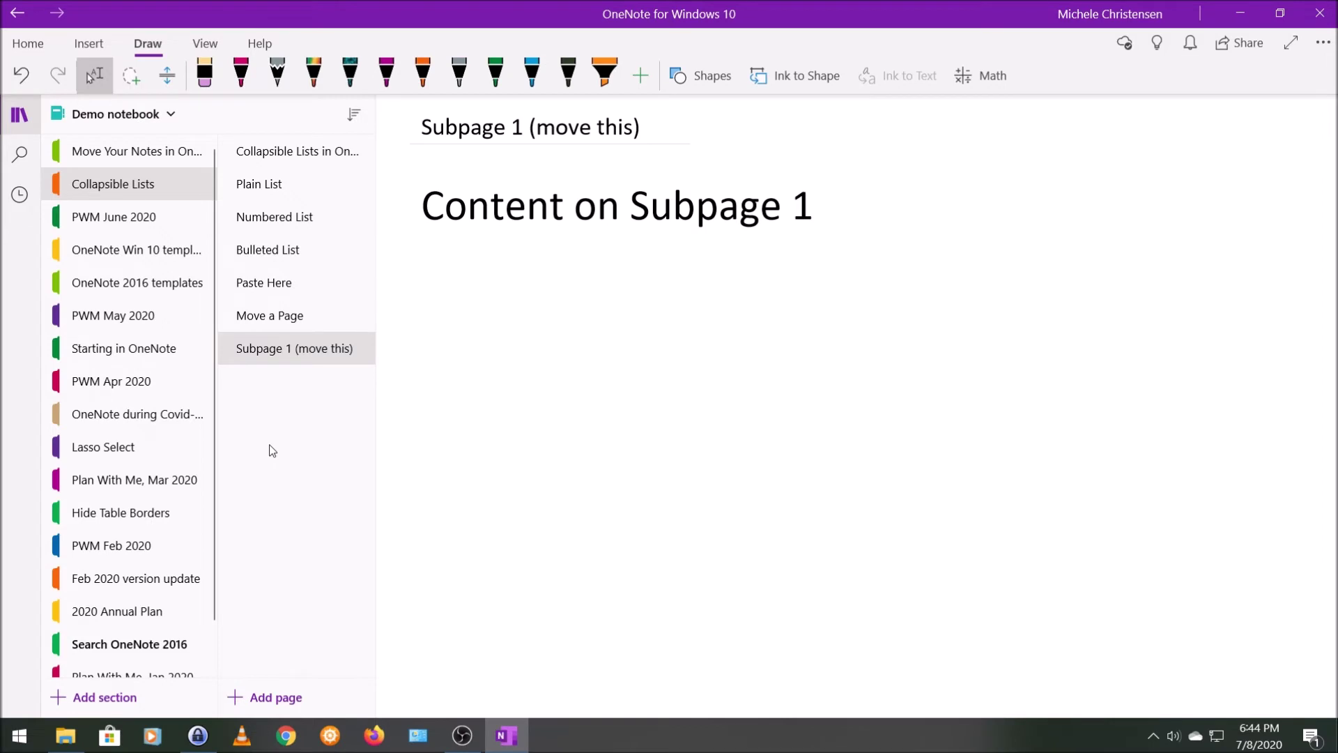
{"action": "left_click", "coordinate": [165, 157]}
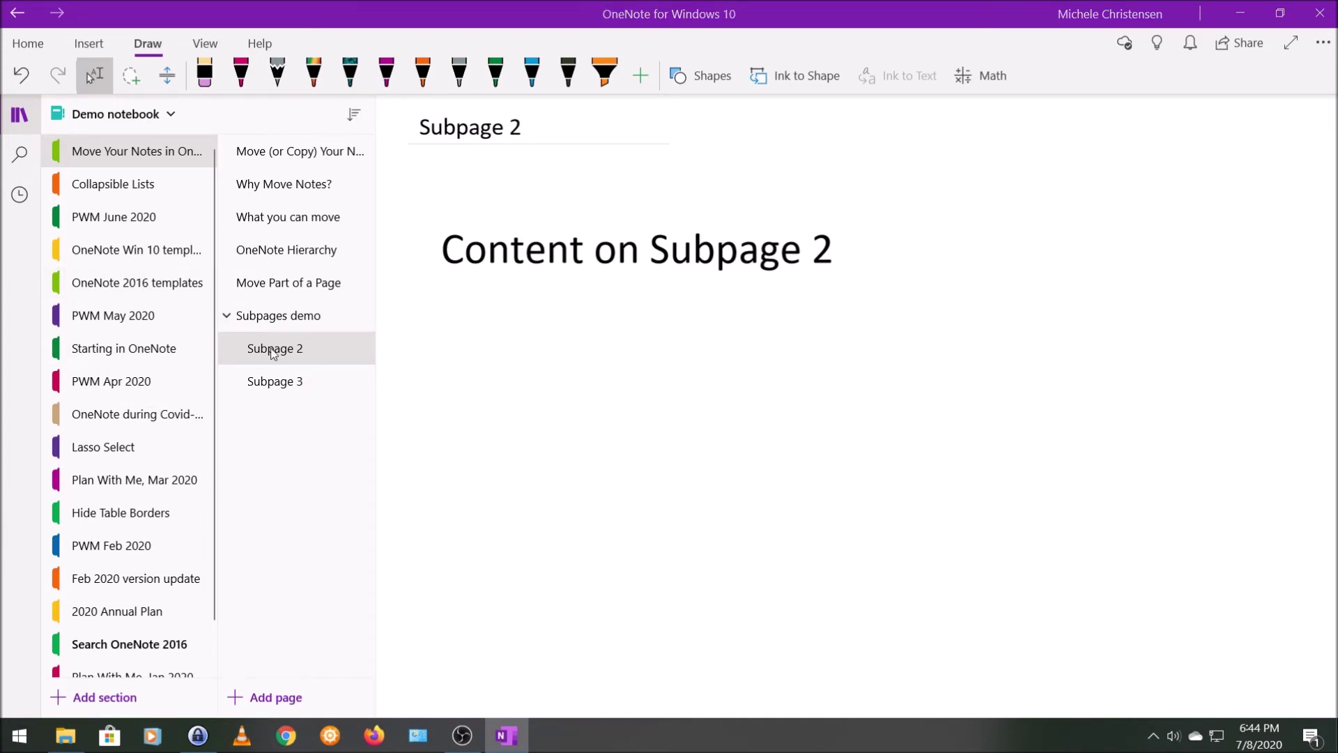
- Move only the page Subpages demo, without its subpages, to the Collapsible Lists section of Demo notebook
{"action": "right_click", "coordinate": [331, 319]}
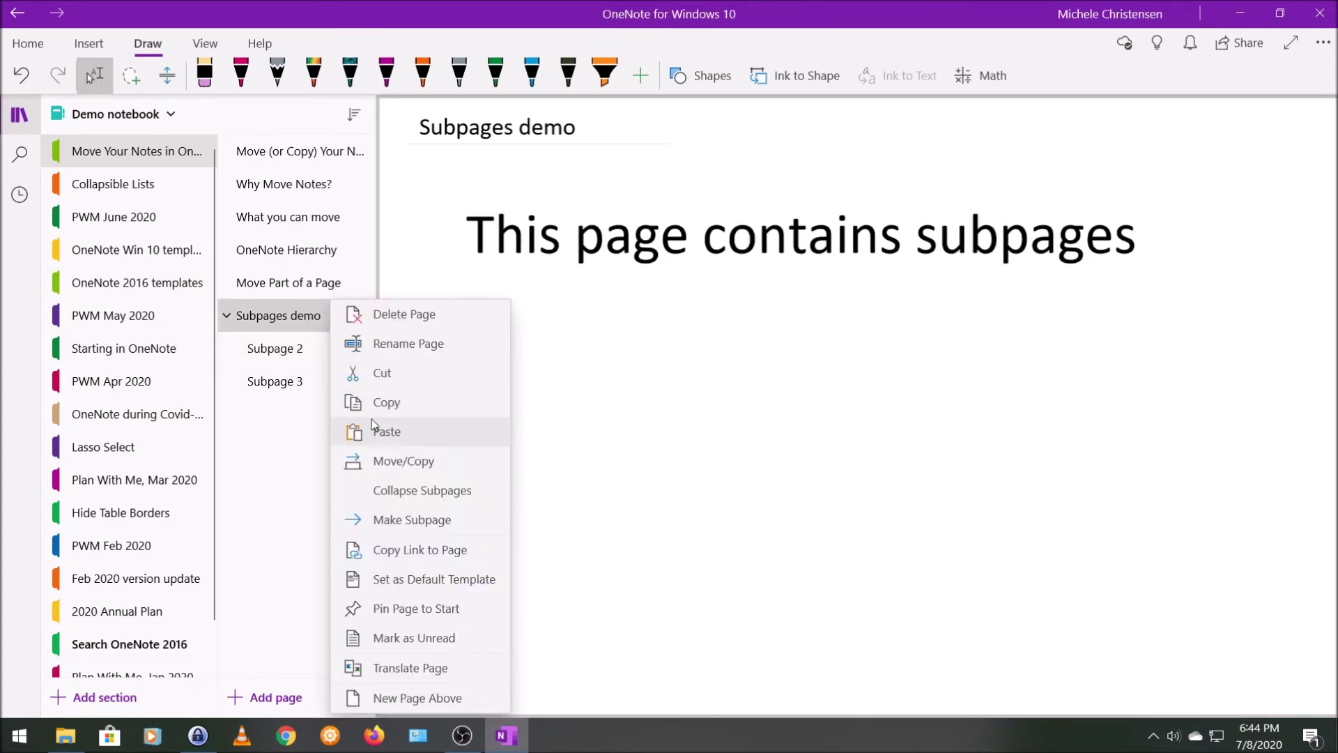
{"action": "left_click", "coordinate": [382, 461]}
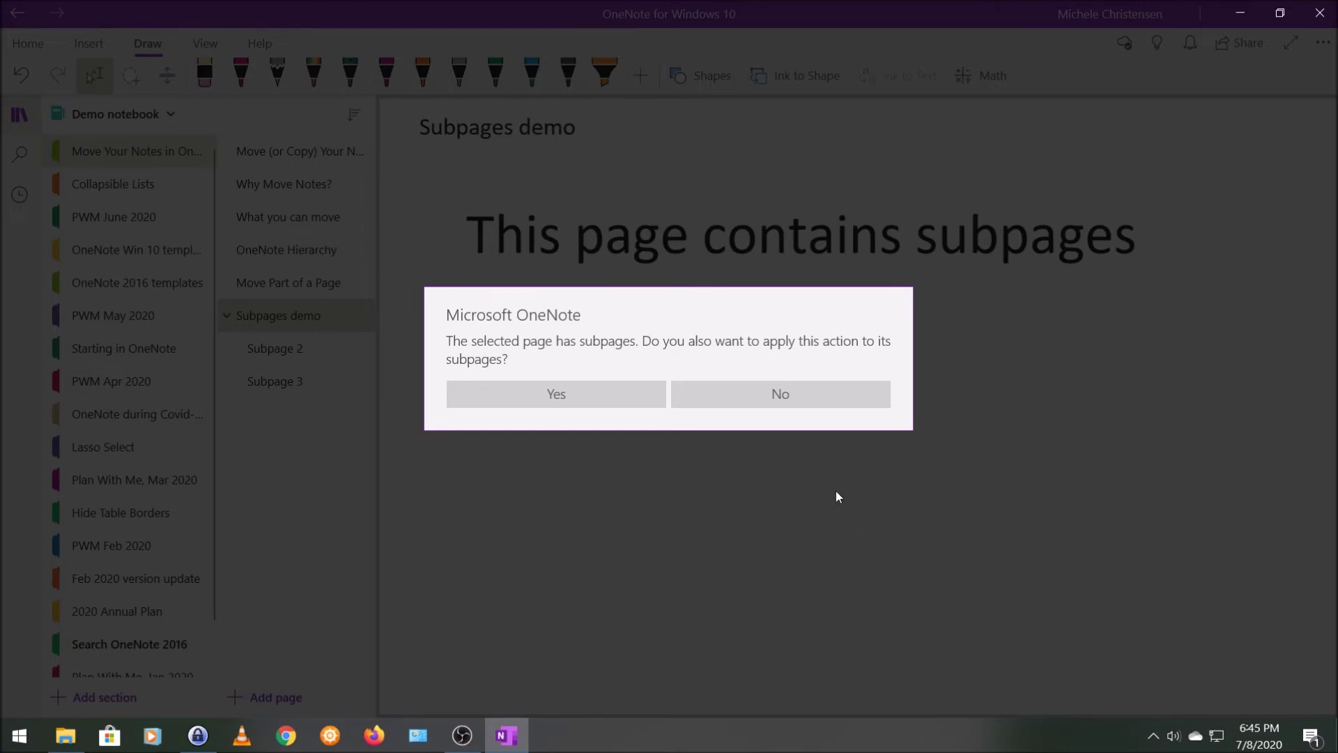
{"action": "left_click", "coordinate": [808, 389]}
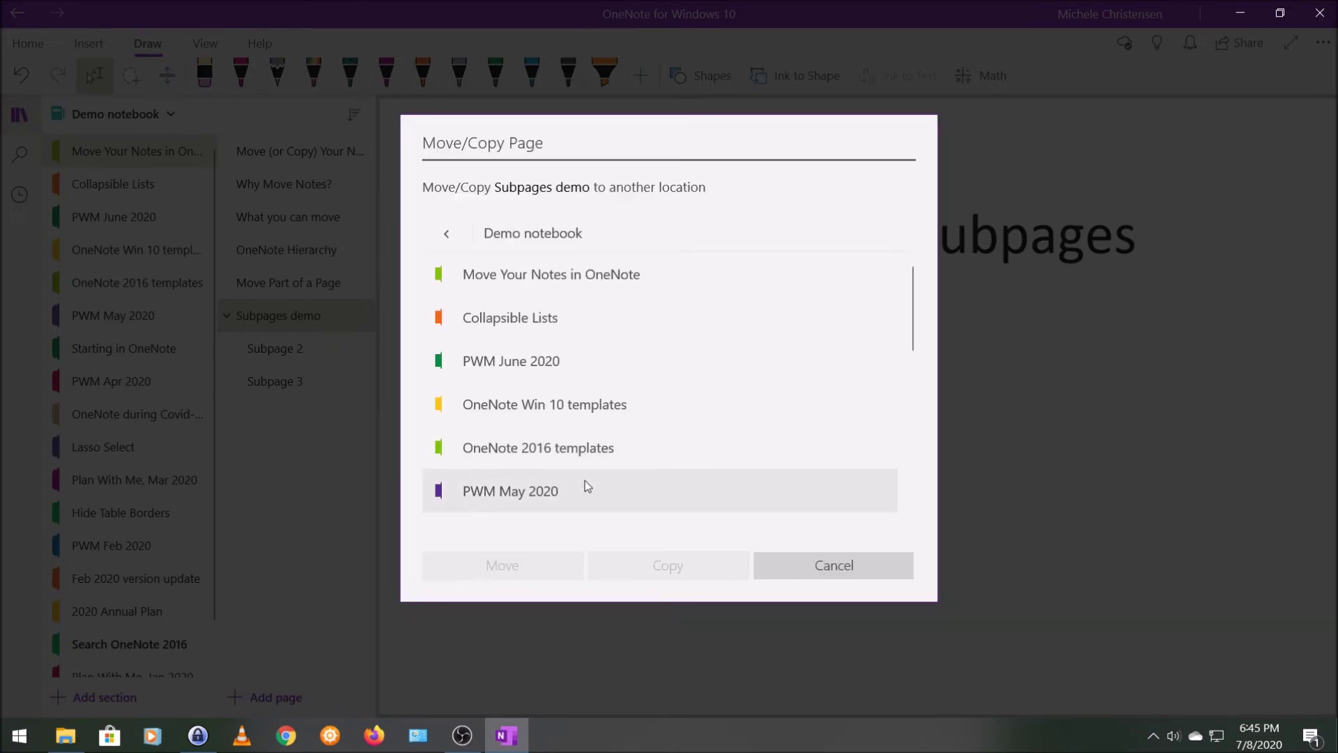
{"action": "left_click", "coordinate": [506, 319]}
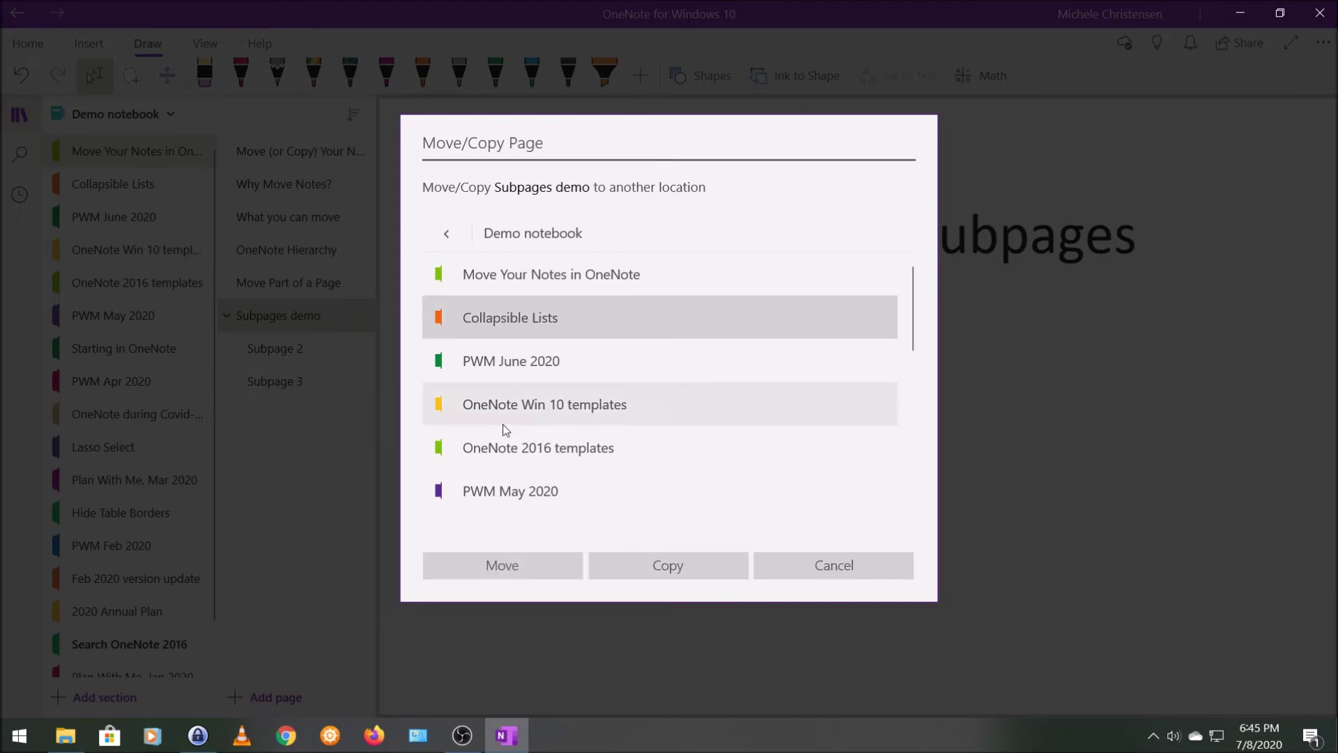
{"action": "left_click", "coordinate": [505, 563]}
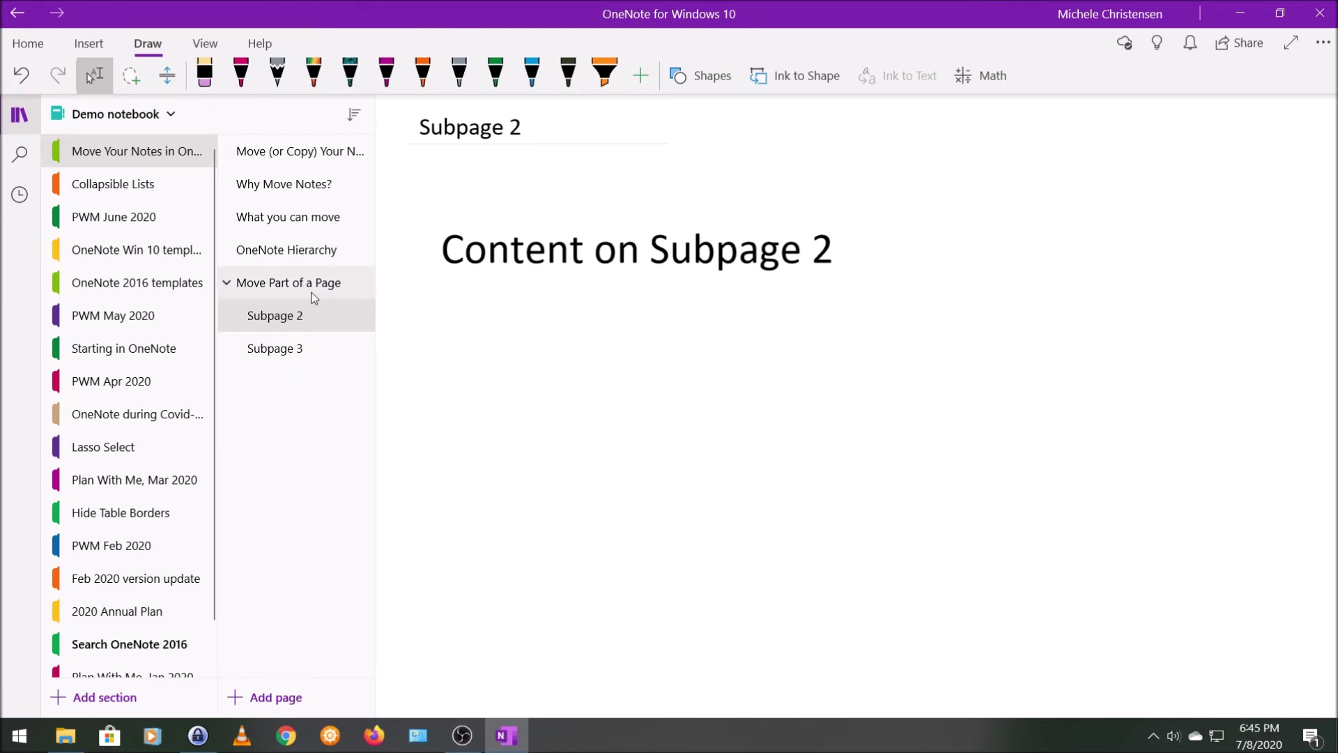
- Check Subpages demo in the Collapsible Lists section, return to Move Your Notes in OneNote and undo the page's move
{"action": "left_click", "coordinate": [170, 188]}
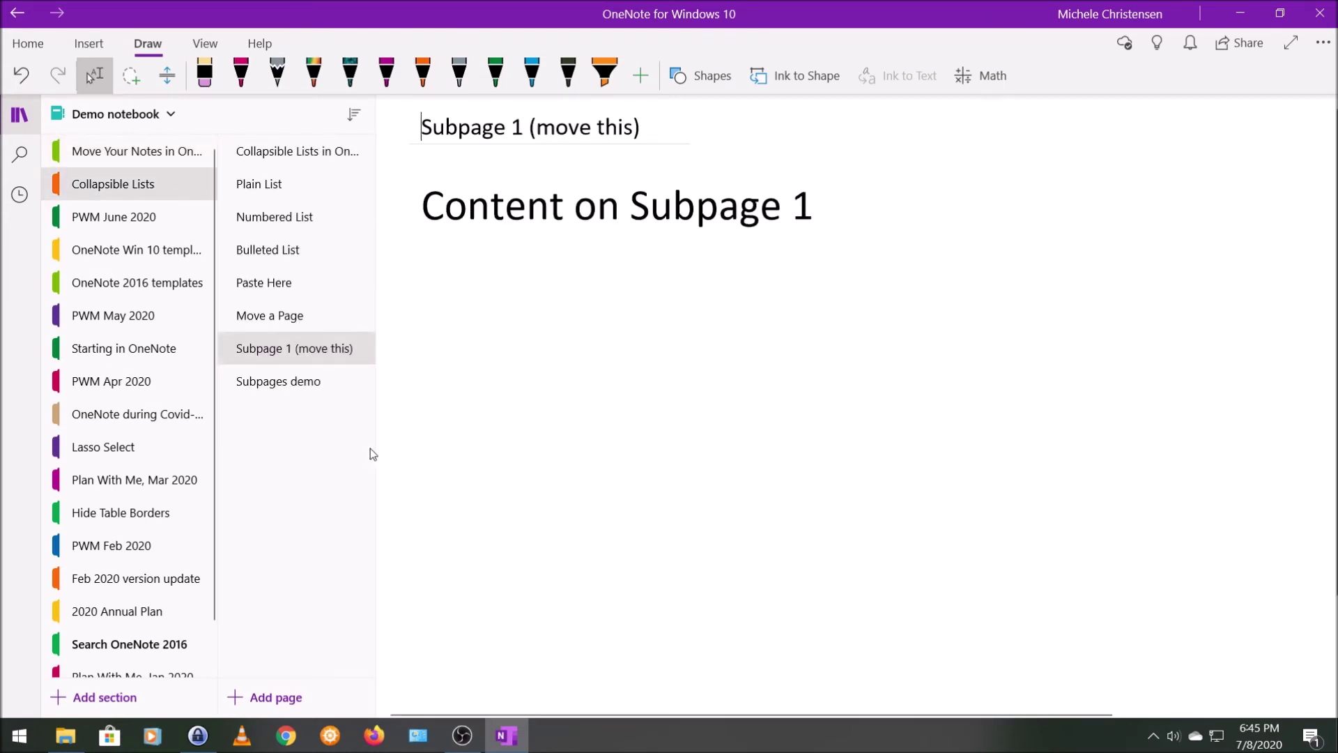
{"action": "left_click", "coordinate": [291, 387]}
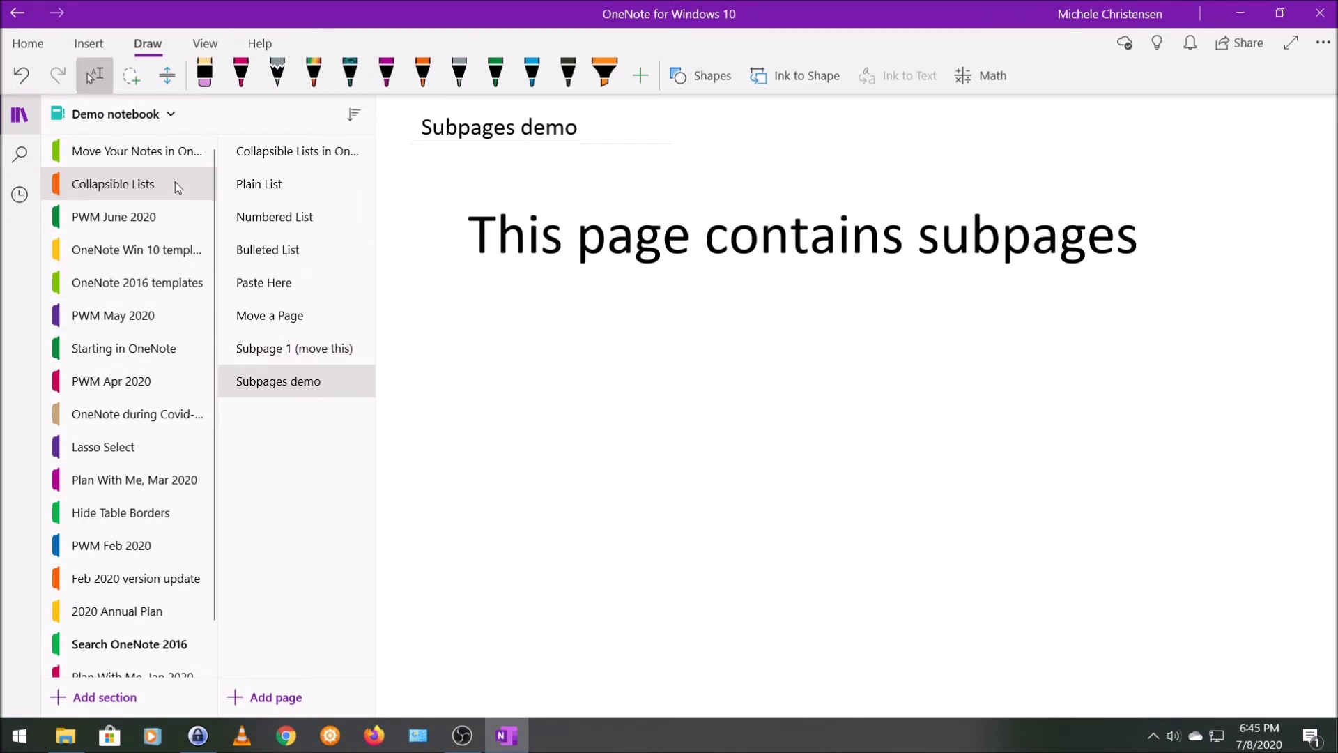
{"action": "left_click", "coordinate": [171, 153]}
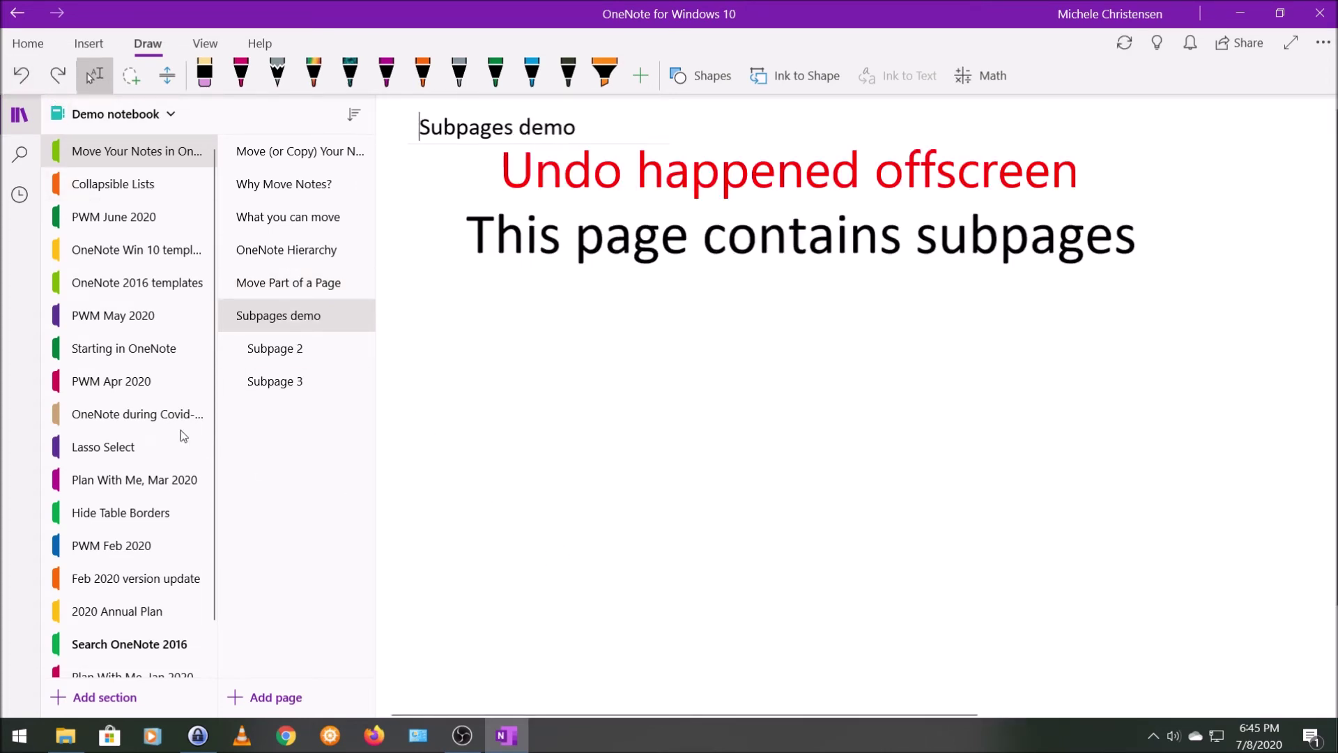
{"action": "key", "text": "ctrl+y"}
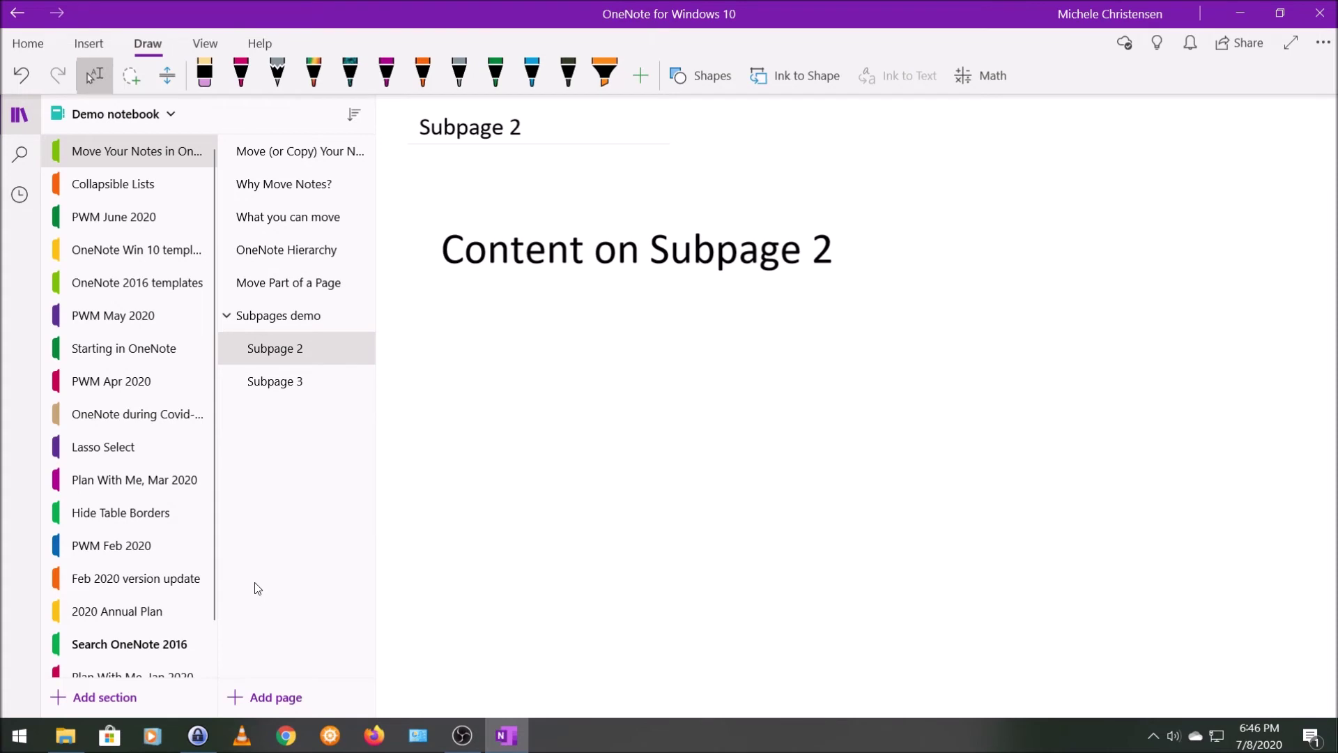
- Move the page Subpages demo together with its subpages to the Collapsible Lists section of Demo notebook
{"action": "left_click", "coordinate": [265, 318]}
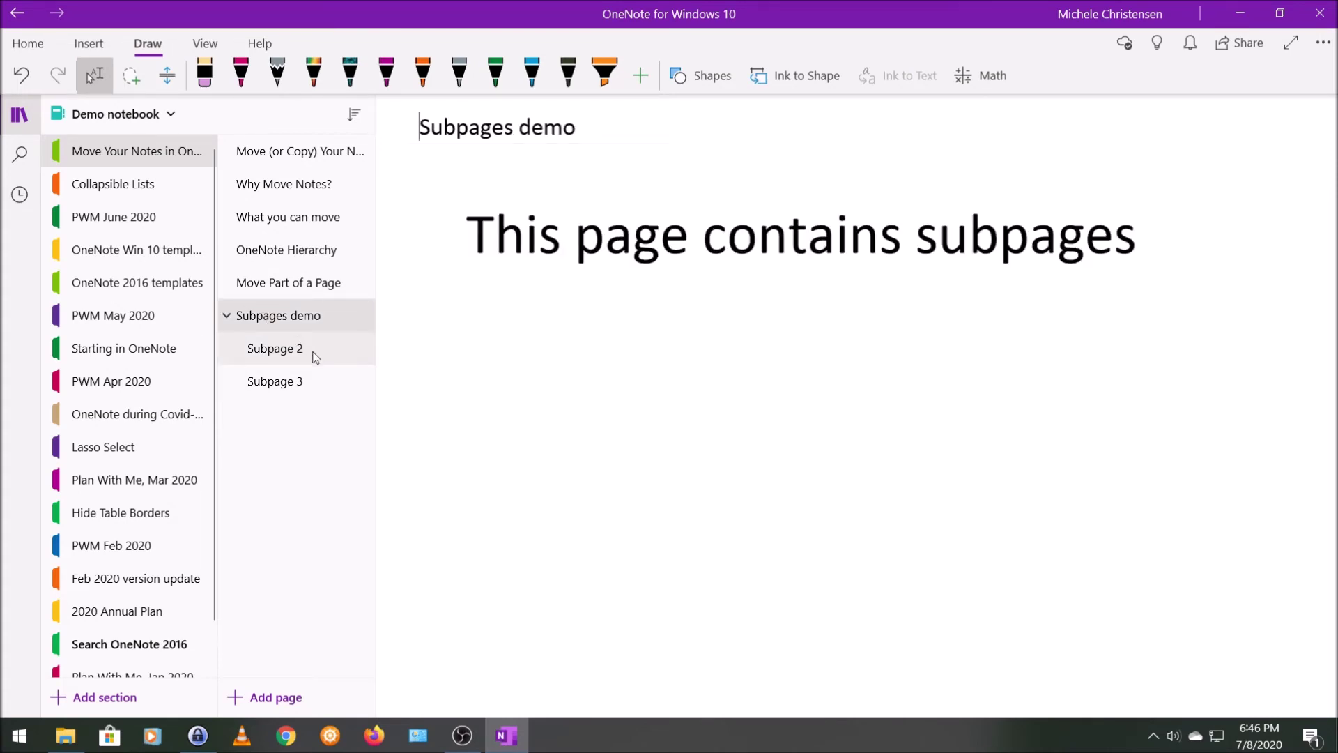
{"action": "right_click", "coordinate": [317, 317]}
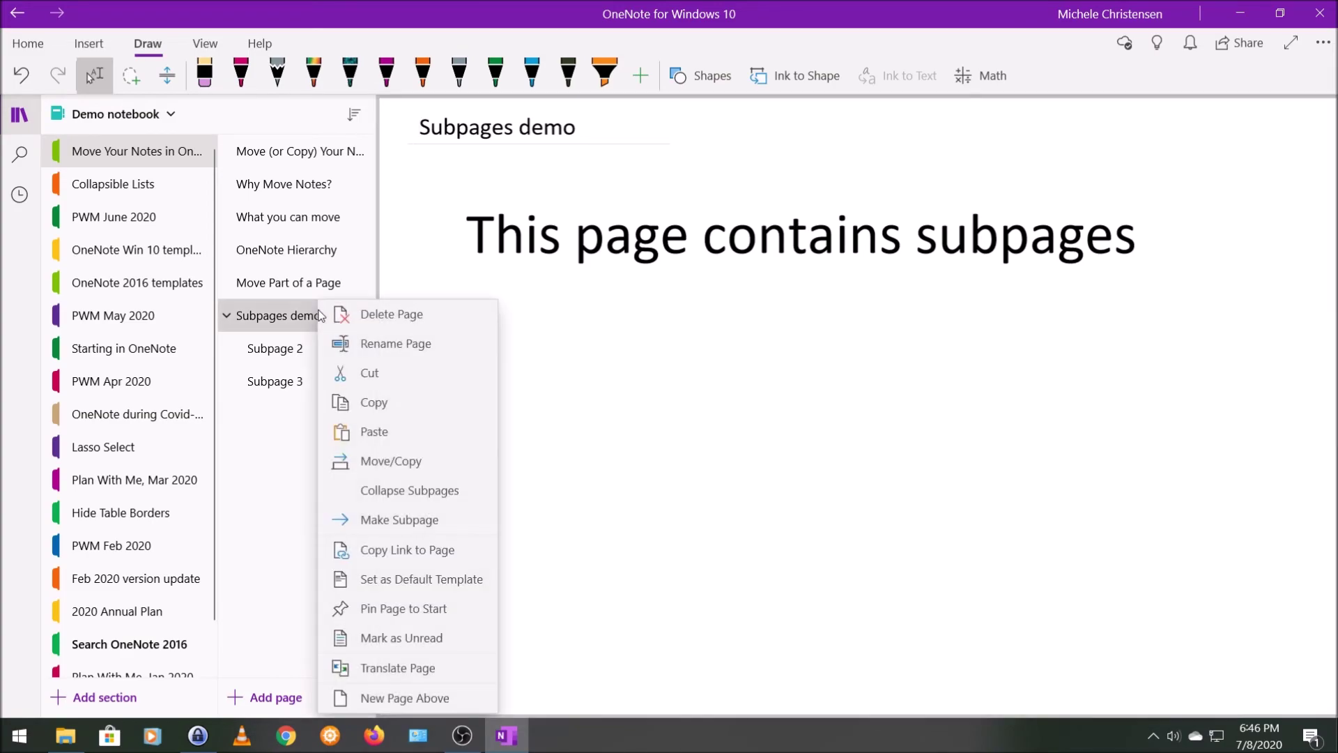
{"action": "left_click", "coordinate": [407, 461]}
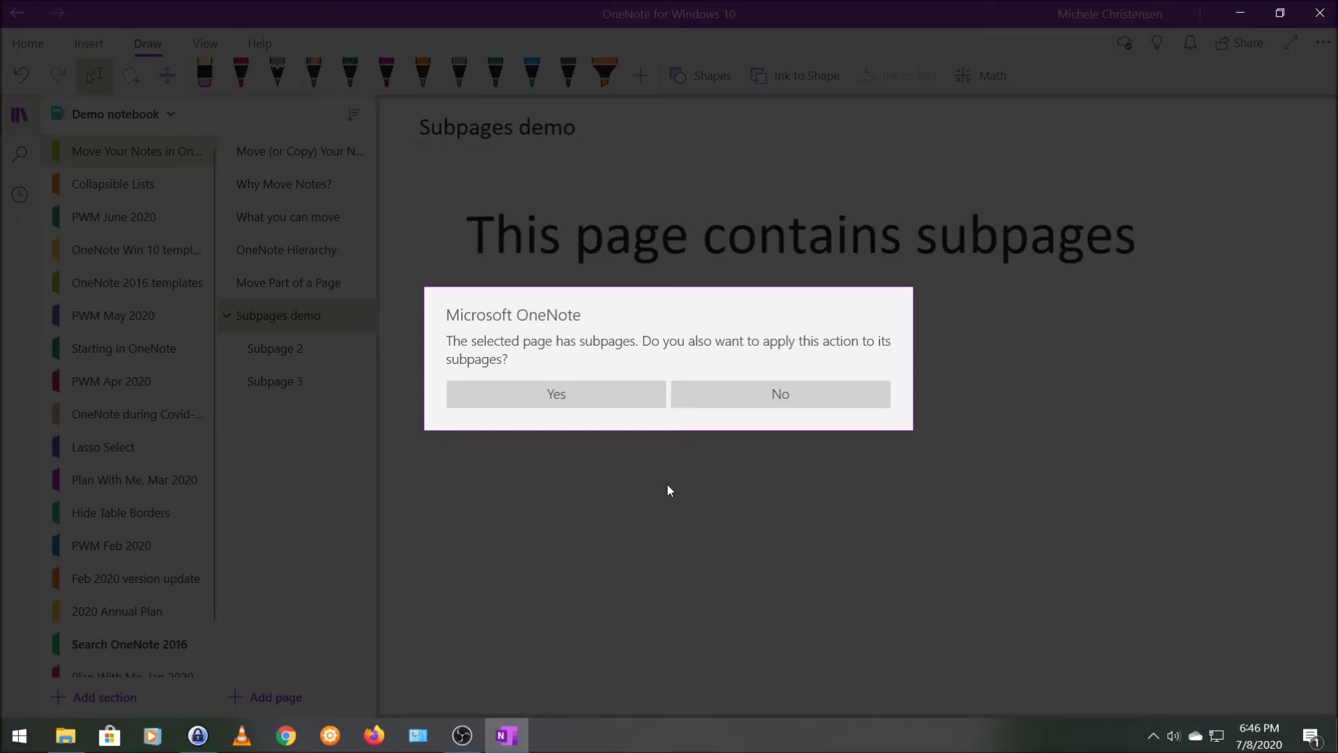
{"action": "left_click", "coordinate": [556, 394]}
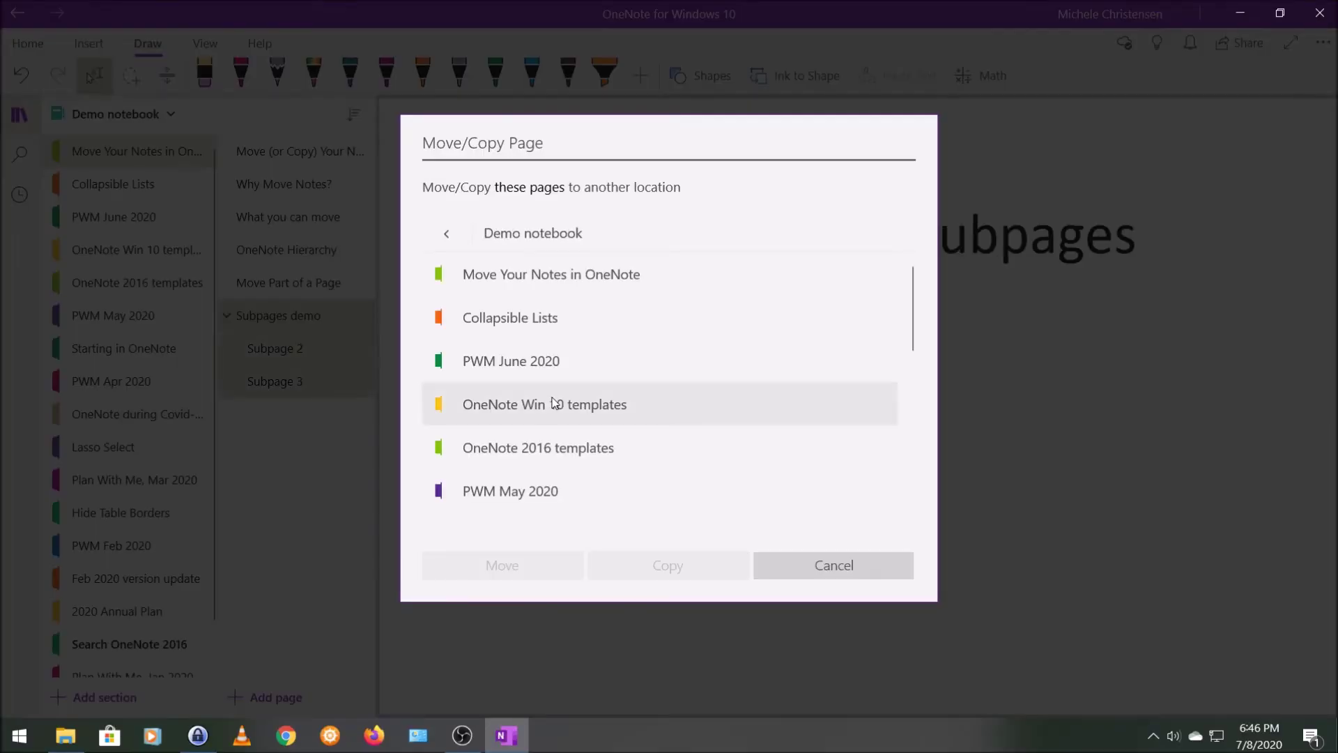
{"action": "left_click", "coordinate": [513, 324]}
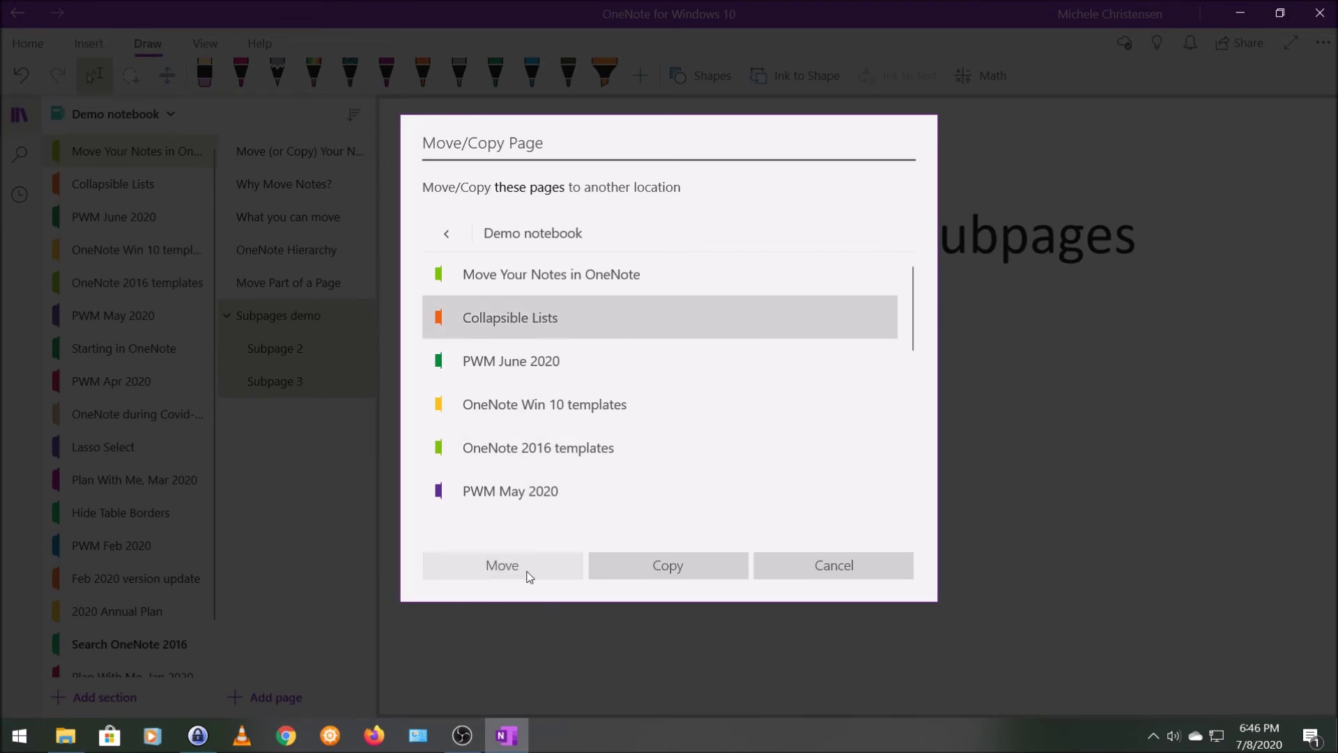